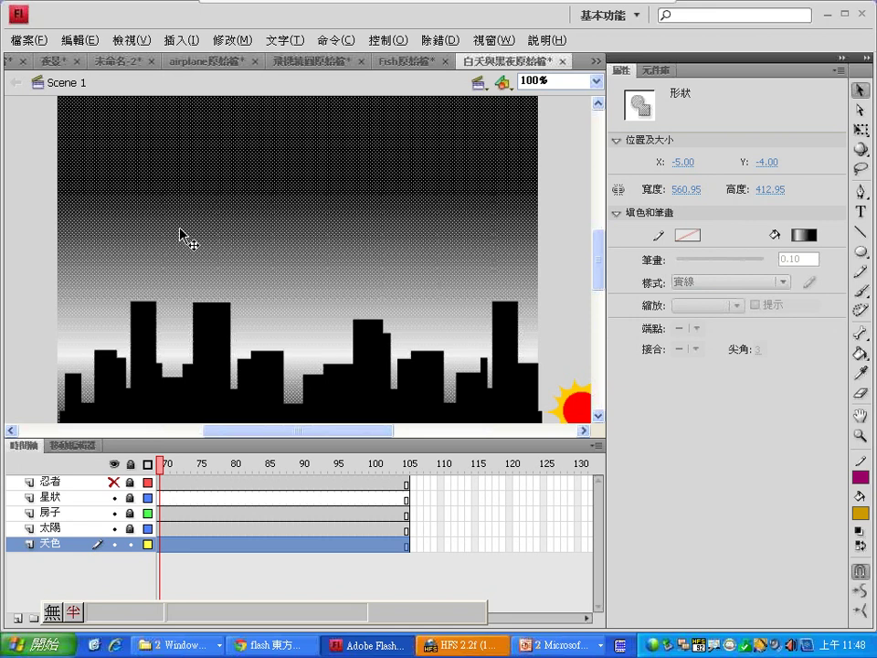
# - Insert a keyframe at frame 86 of the 天色 layer and select the sky shape on it
pyautogui.moveTo(651, 48)
pyautogui.mouseDown()
pyautogui.moveTo(653, 84)
pyautogui.moveTo(675, 111)
pyautogui.moveTo(696, 81)
pyautogui.mouseUp()
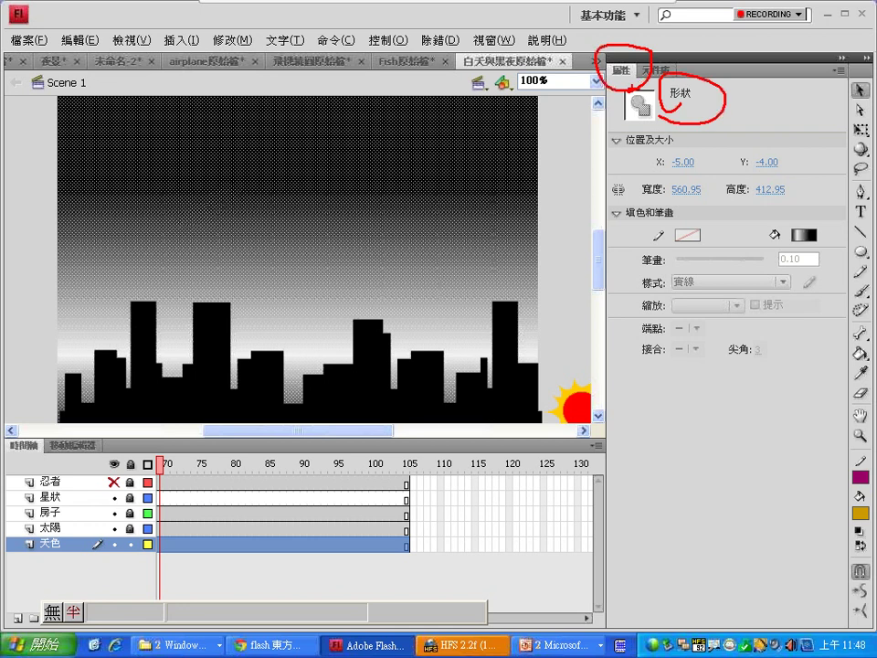
pyautogui.press('Escape')
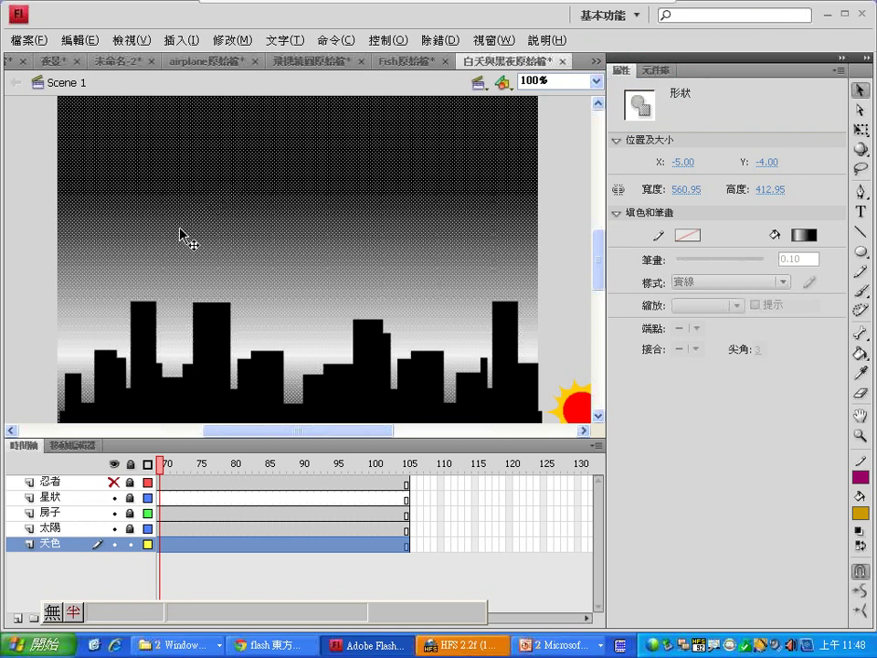
pyautogui.click(279, 547)
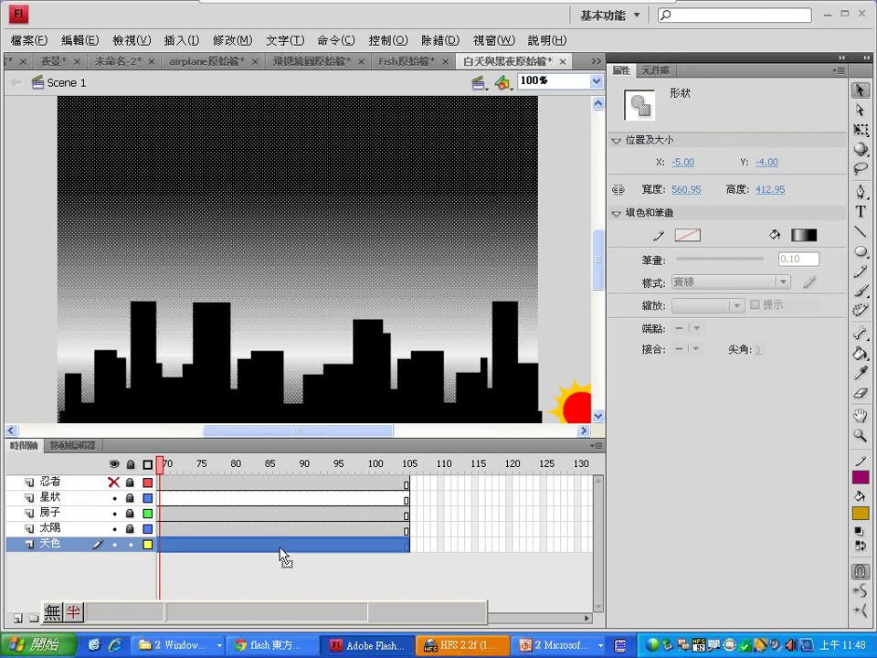
pyautogui.click(279, 549)
pyautogui.rightClick(279, 549)
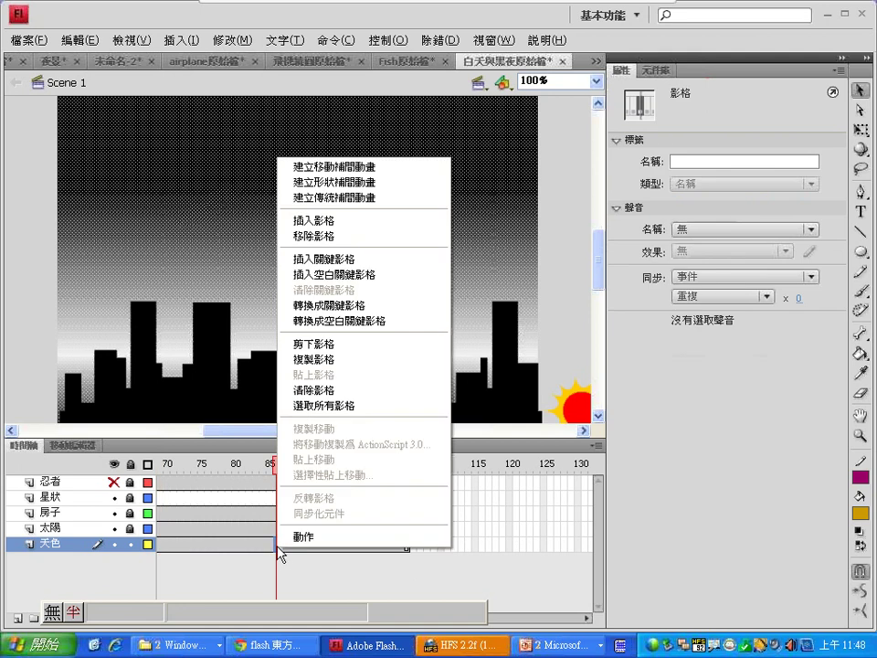
pyautogui.click(291, 260)
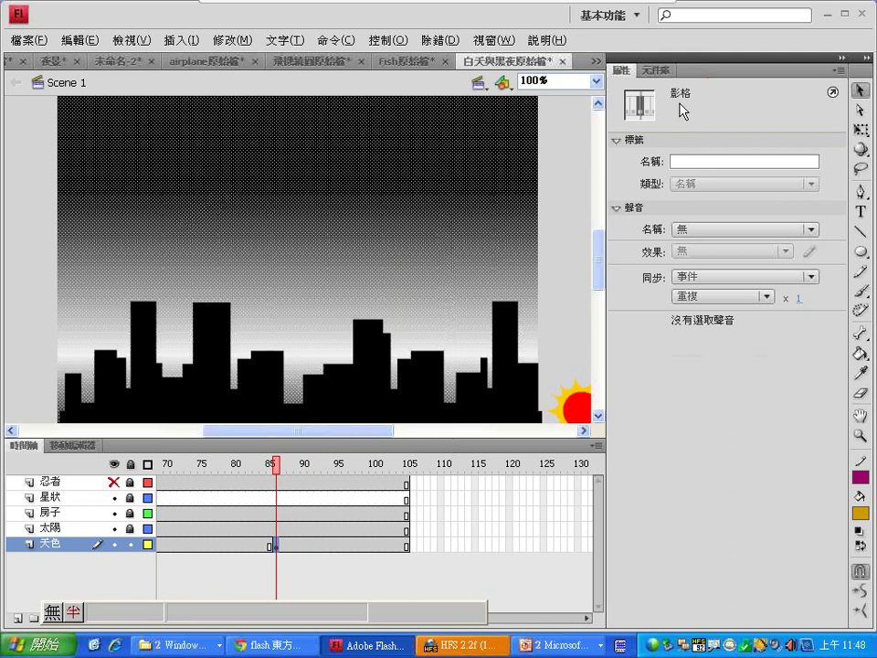
pyautogui.click(337, 222)
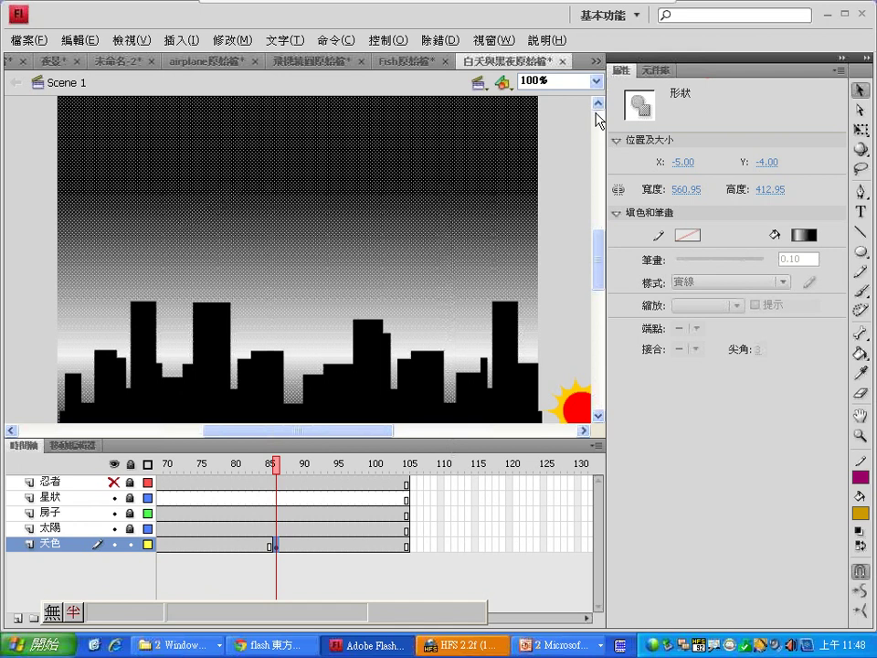
# - Try a solid light grey fill on the selected sky shape, and undo it
pyautogui.click(803, 236)
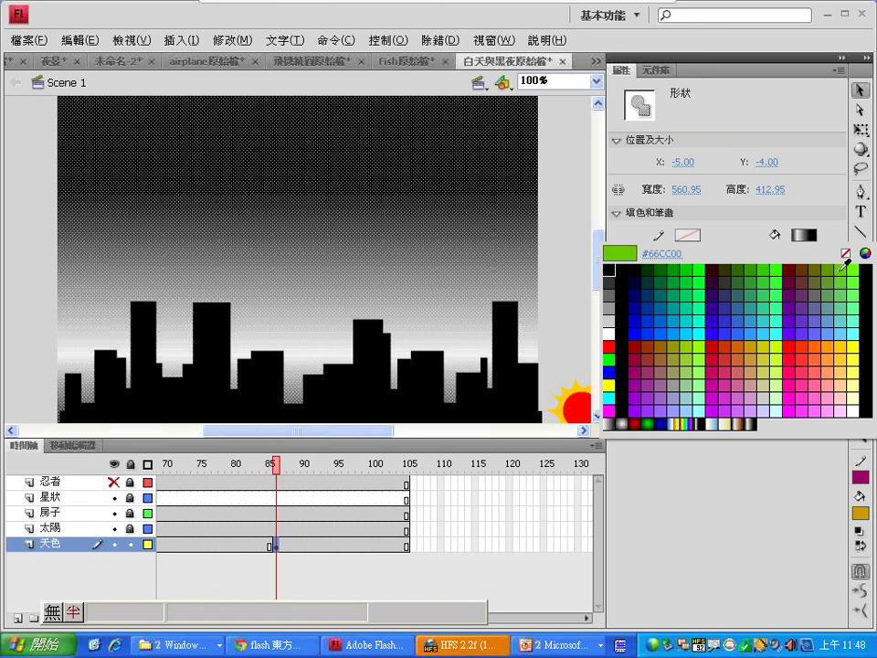
pyautogui.click(812, 217)
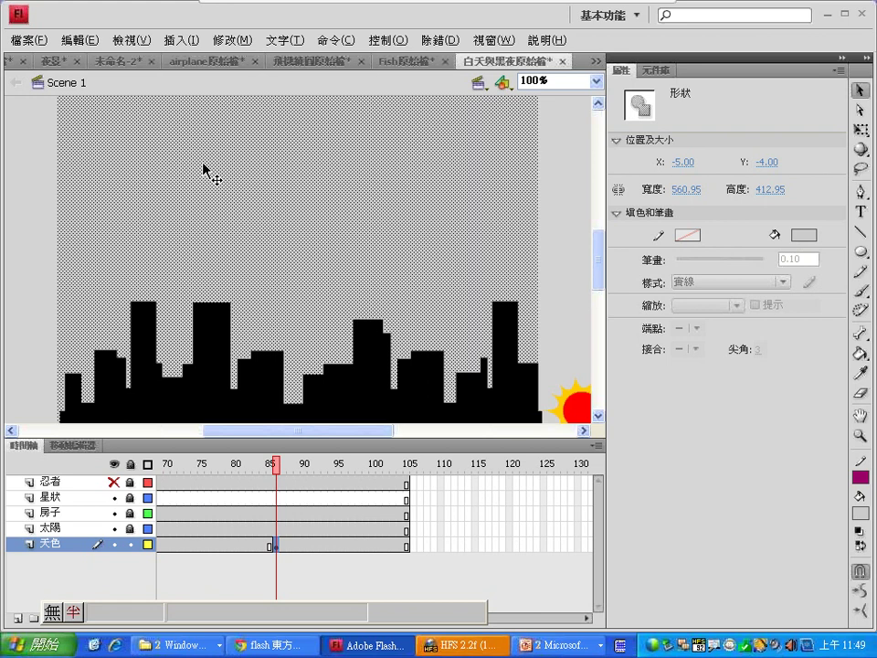
pyautogui.click(79, 41)
pyautogui.click(99, 58)
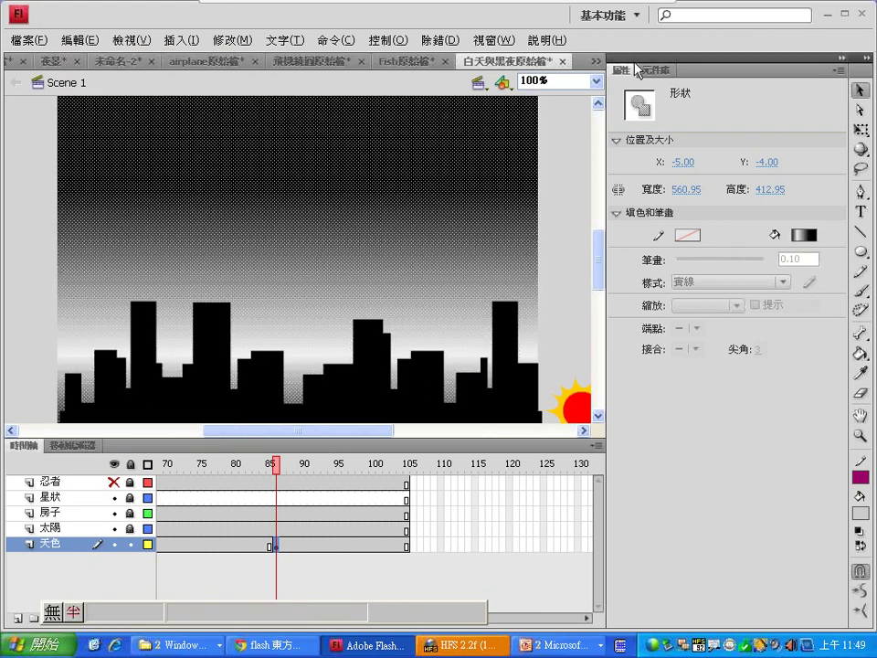
# - Open the colour settings for the sky's linear gradient and select its second, light grey (#F0F0F0) stop
pyautogui.click(516, 41)
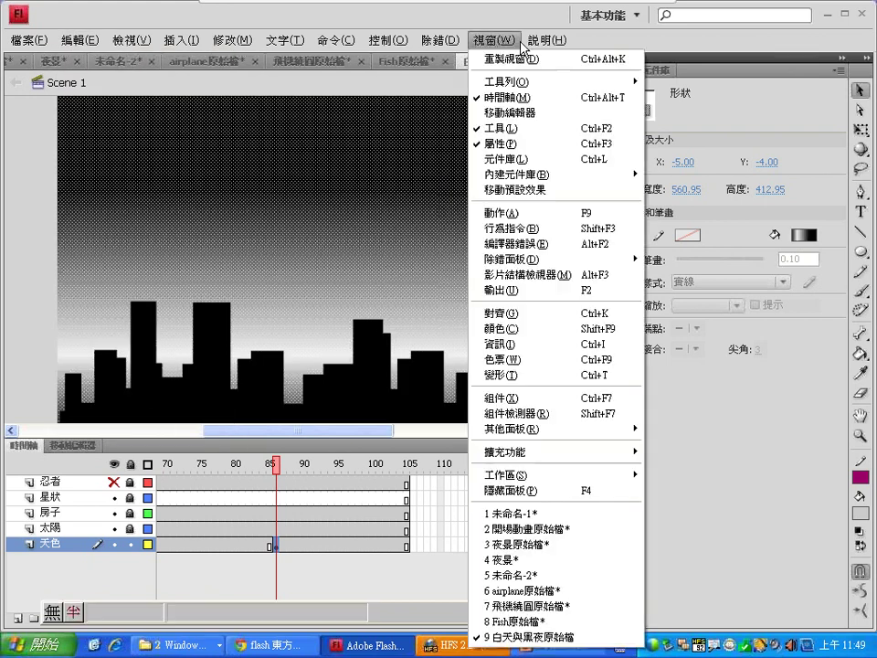
pyautogui.click(538, 330)
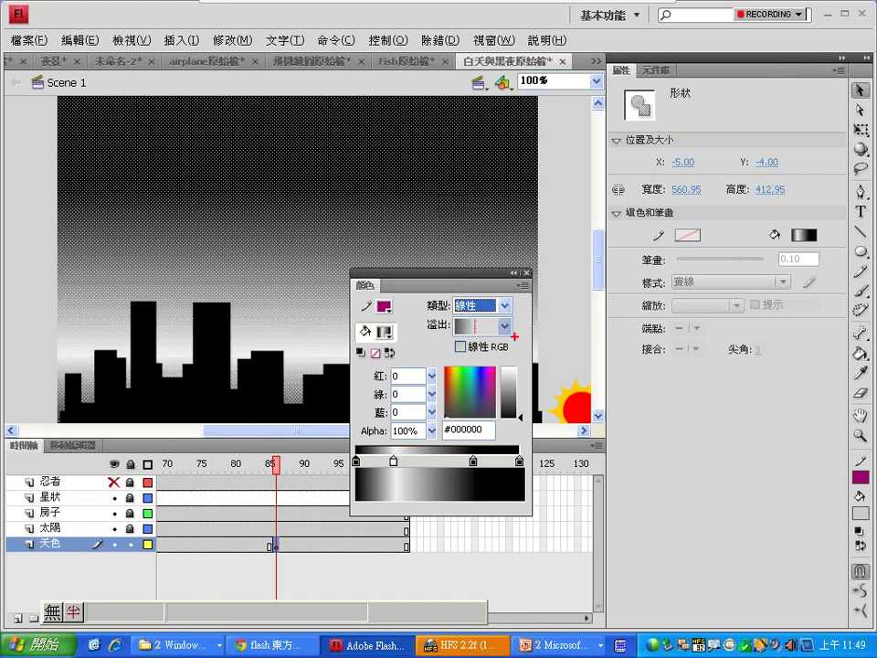
pyautogui.moveTo(370, 437)
pyautogui.mouseDown()
pyautogui.moveTo(408, 523)
pyautogui.moveTo(447, 494)
pyautogui.moveTo(525, 398)
pyautogui.moveTo(355, 448)
pyautogui.moveTo(353, 470)
pyautogui.moveTo(409, 462)
pyautogui.moveTo(488, 471)
pyautogui.moveTo(568, 460)
pyautogui.mouseUp()
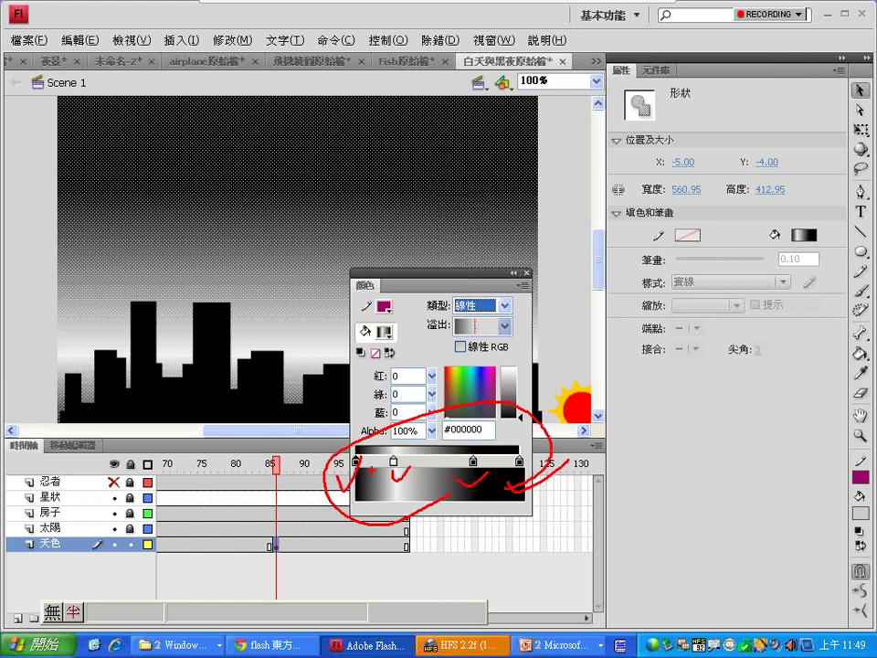
pyautogui.press('Escape')
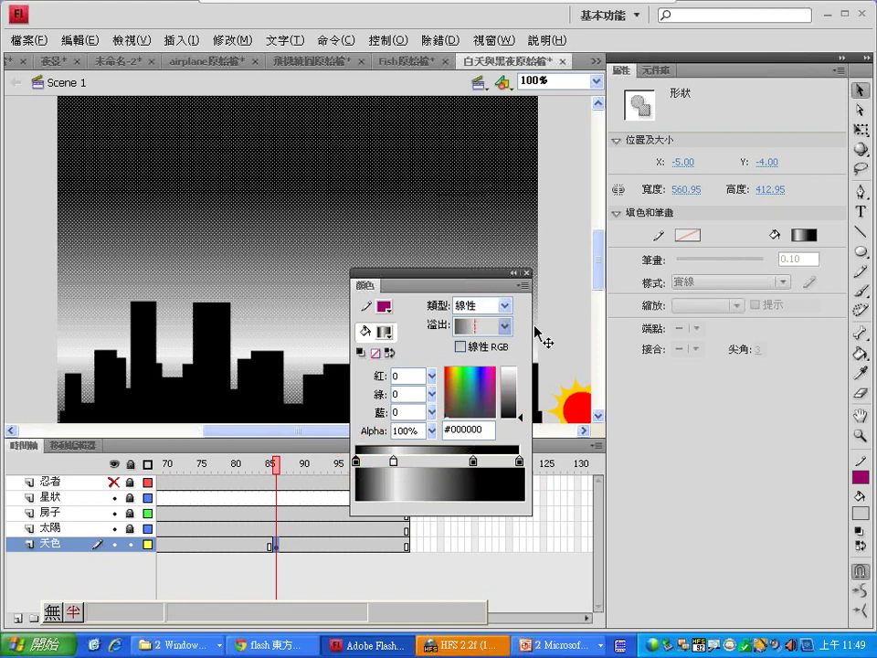
pyautogui.click(393, 463)
pyautogui.moveTo(393, 464)
pyautogui.mouseDown()
pyautogui.moveTo(429, 464)
pyautogui.moveTo(393, 463)
pyautogui.mouseUp()
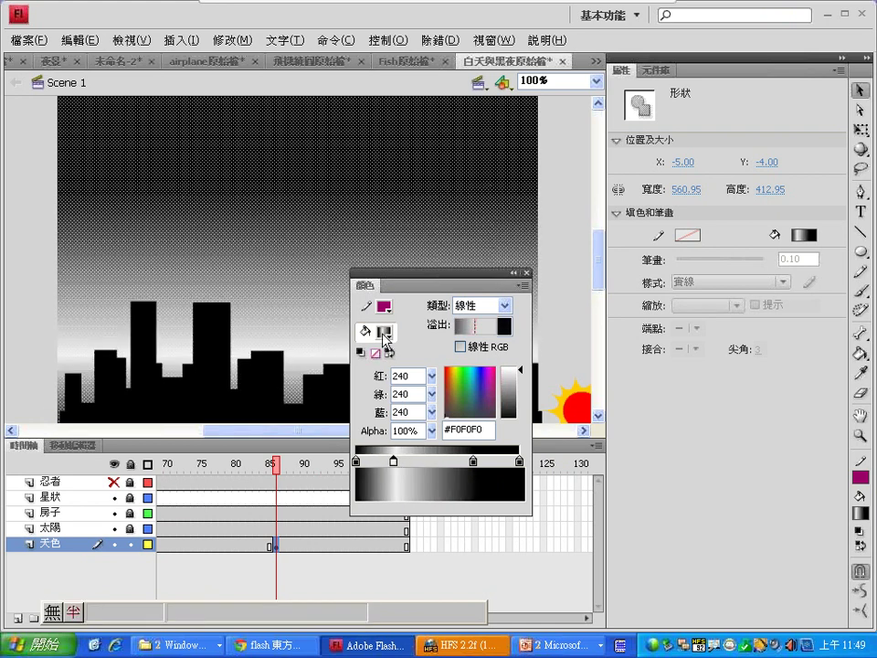
# - Try replacing the sky's fill with swatches, including the pale yellow gradient preset, and undo the change
pyautogui.click(385, 331)
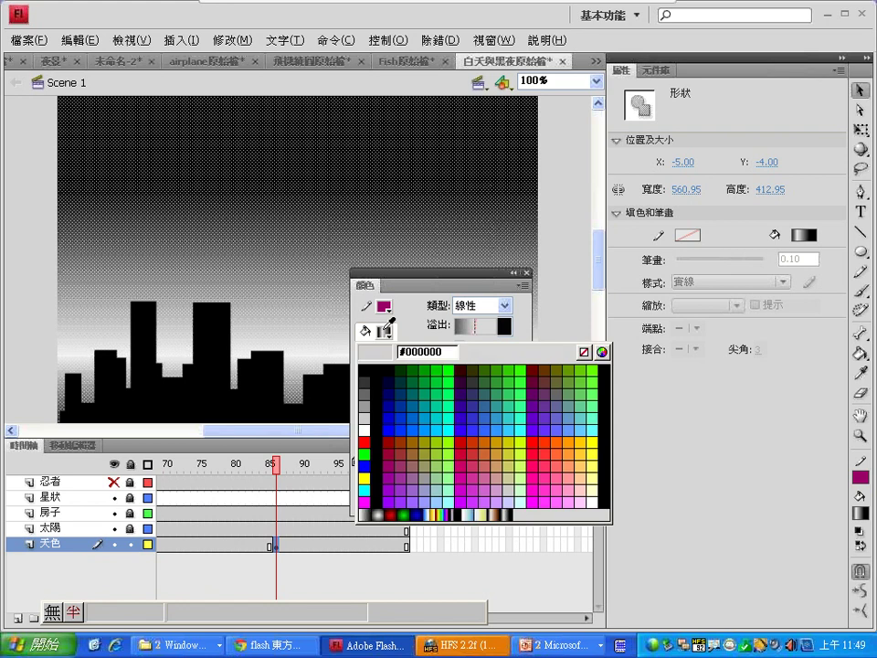
pyautogui.click(376, 352)
pyautogui.scroll(-1, 468, 309)
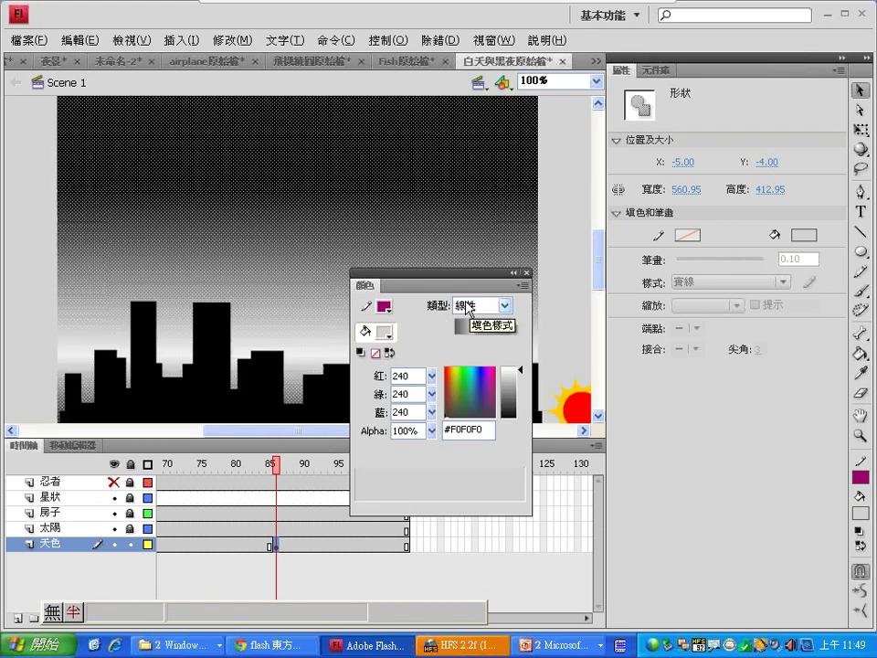
pyautogui.click(523, 286)
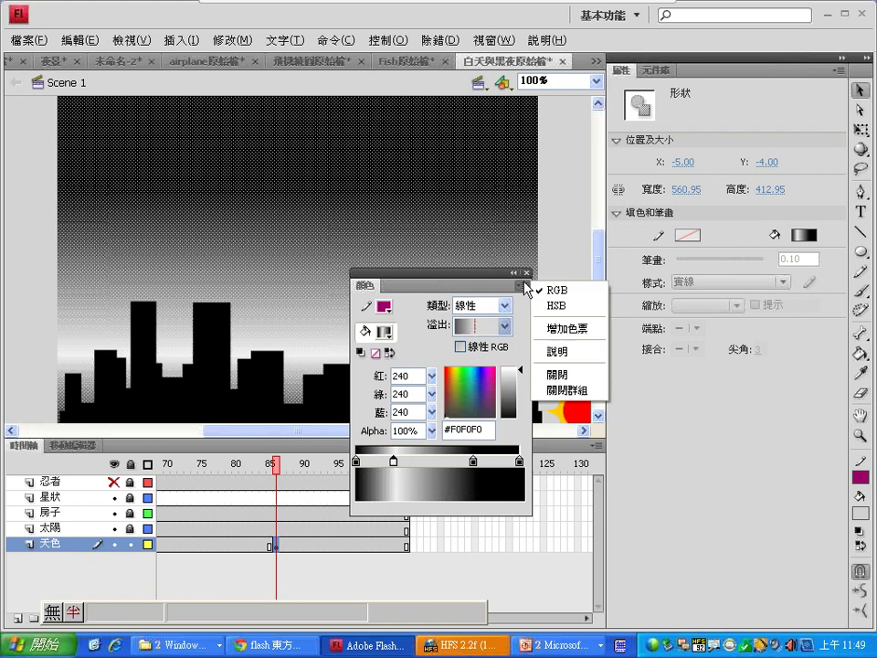
pyautogui.doubleClick(490, 290)
pyautogui.doubleClick(475, 291)
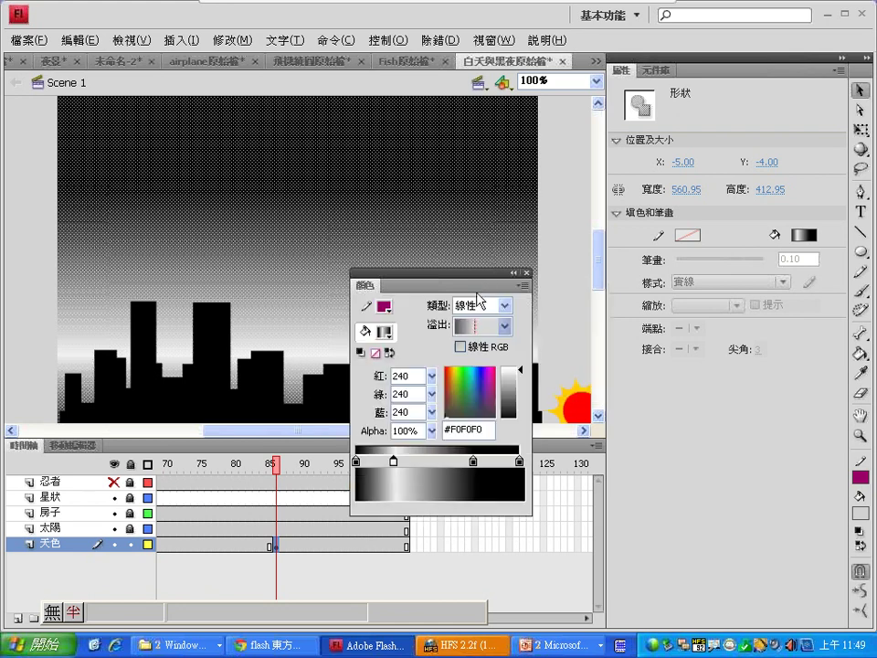
pyautogui.click(383, 332)
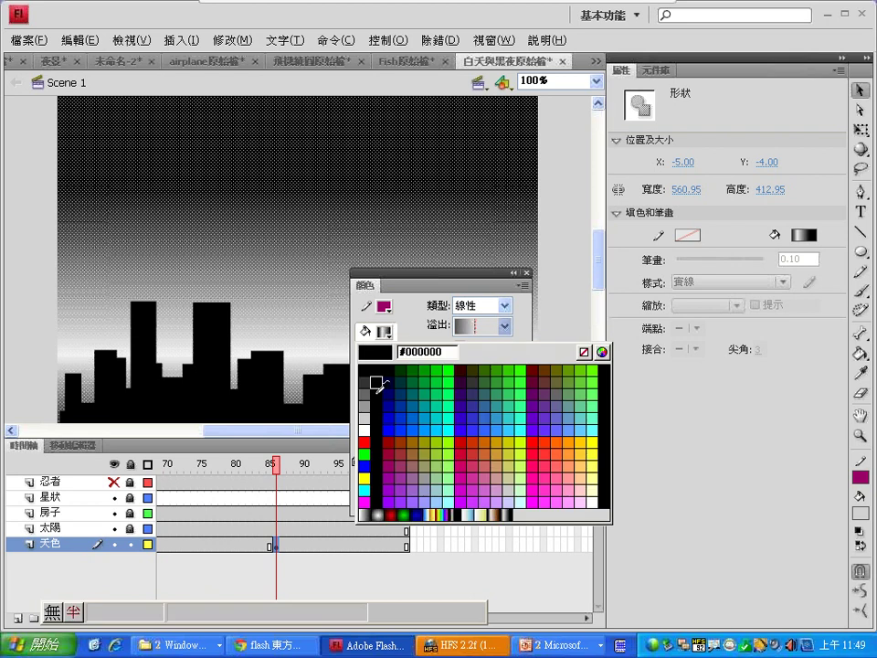
pyautogui.click(485, 511)
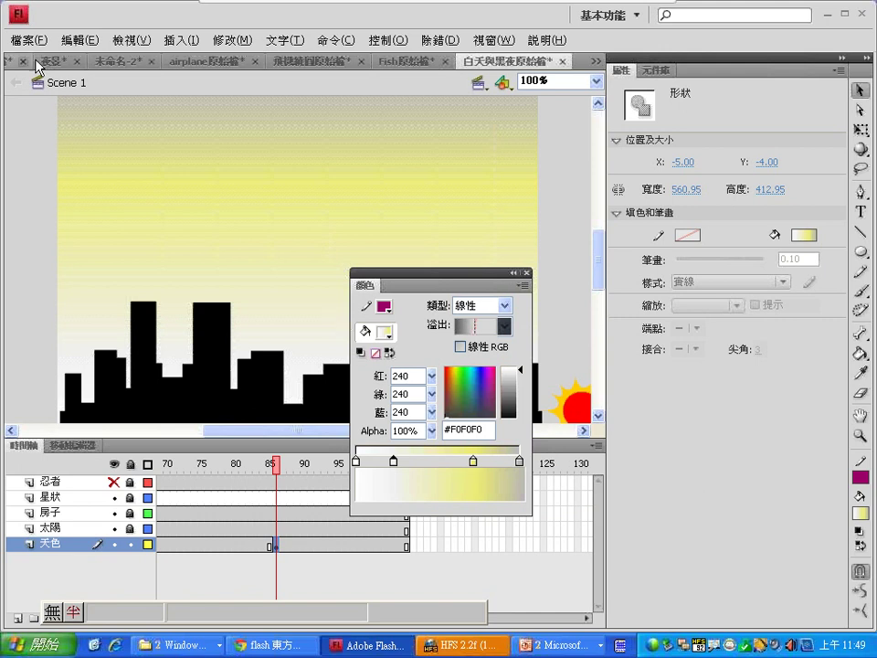
pyautogui.hotkey('alt', 'e')
pyautogui.press('Return')
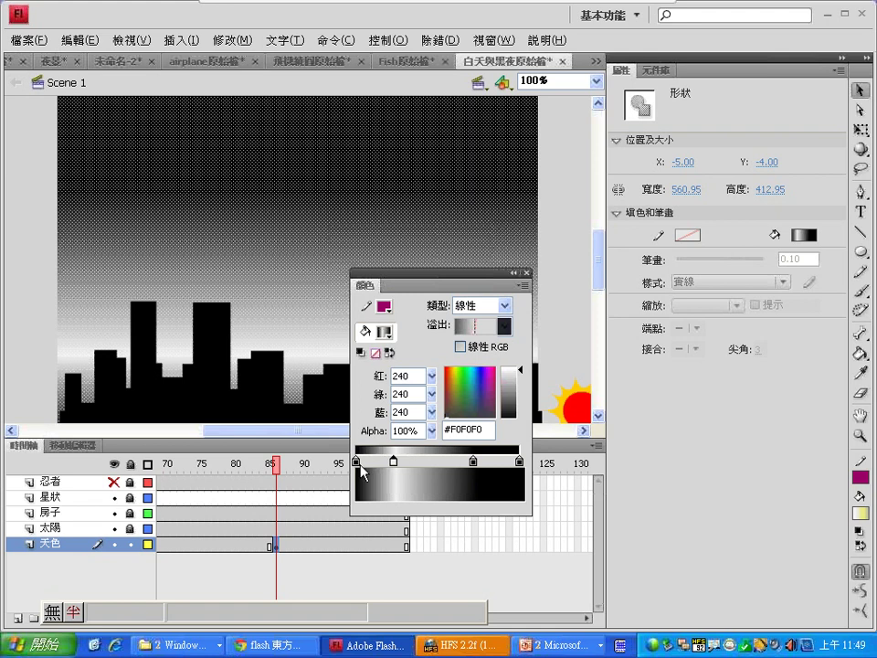
# - Set the sky gradient's first stop to light grey #CCCCCC and shift the second stop slightly towards the middle
pyautogui.moveTo(357, 463)
pyautogui.mouseDown()
pyautogui.moveTo(371, 464)
pyautogui.moveTo(356, 463)
pyautogui.mouseUp()
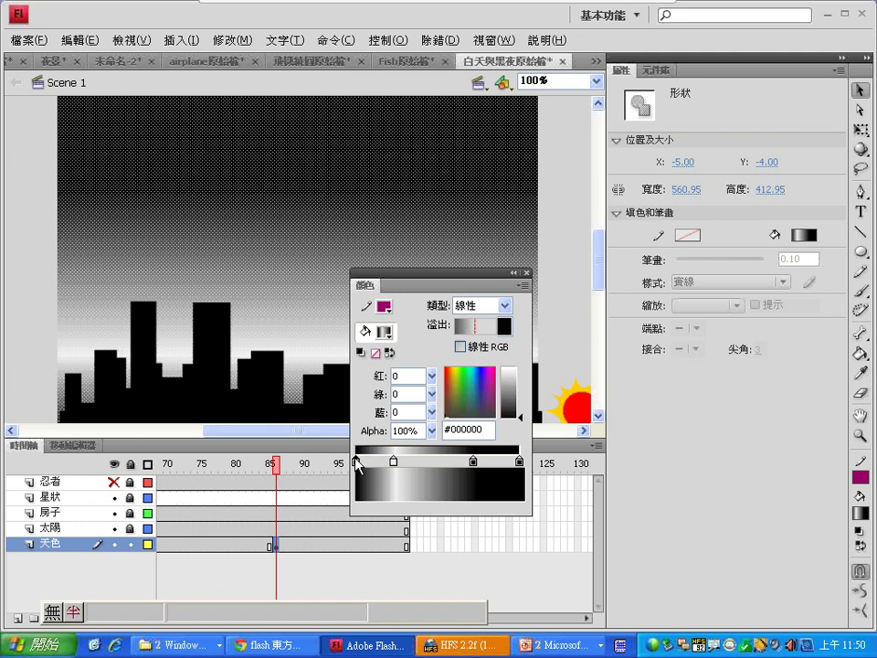
pyautogui.moveTo(524, 416); pyautogui.dragTo(522, 378)
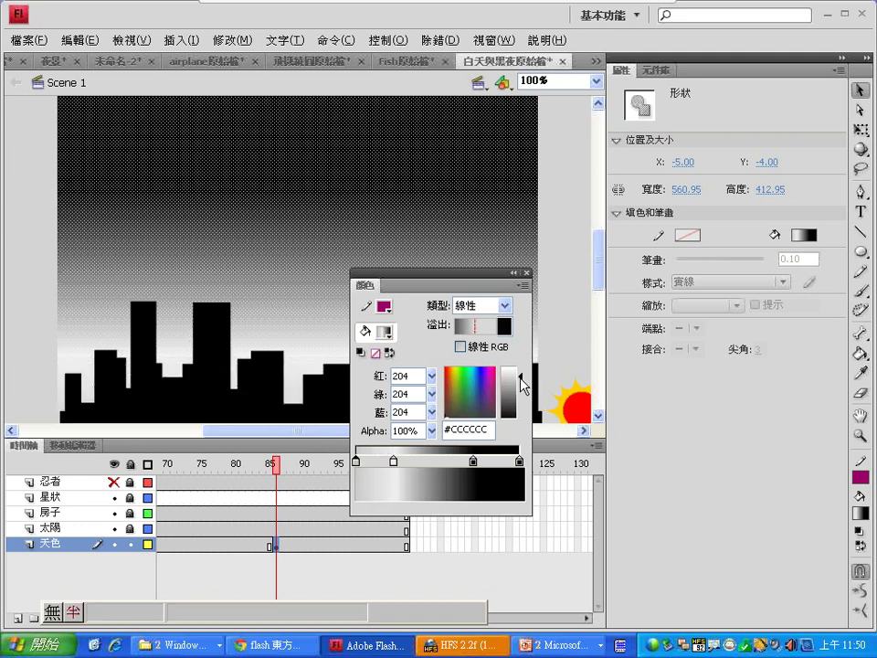
pyautogui.click(393, 463)
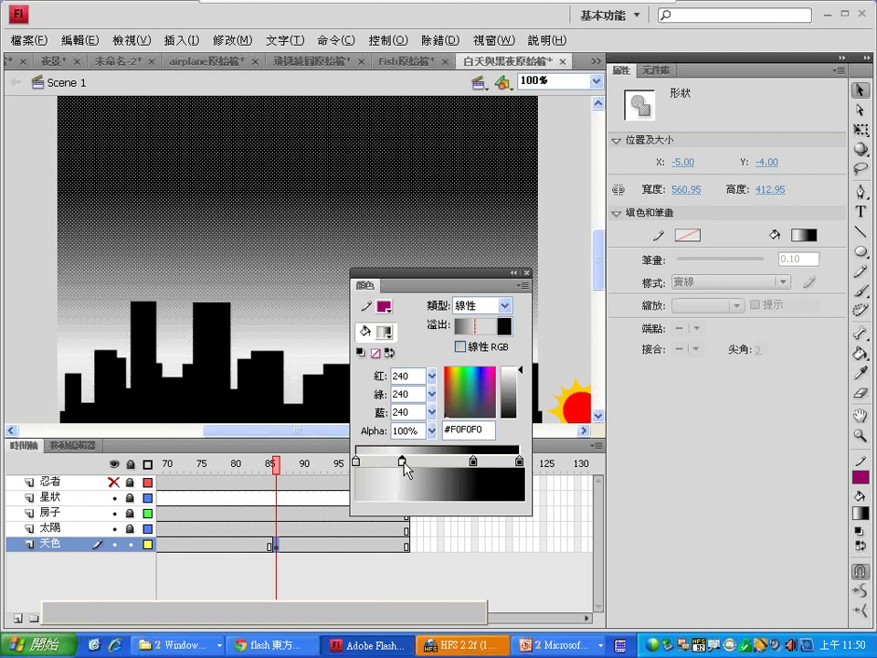
pyautogui.moveTo(394, 463); pyautogui.dragTo(410, 464)
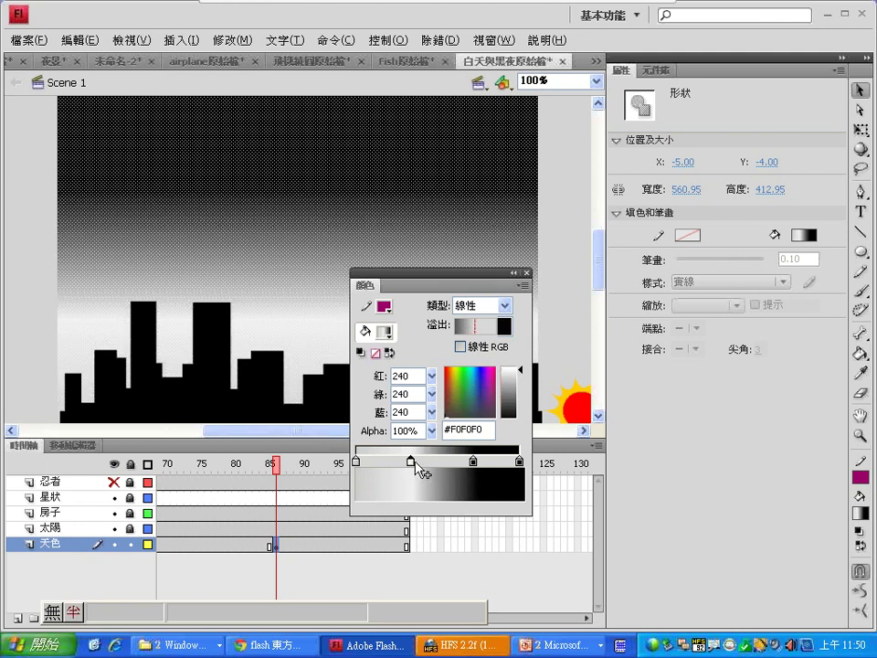
# - Recolour the sky gradient's third stop to golden #C8A30D and add a near-black #141102 stop just before the last one
pyautogui.click(472, 463)
pyautogui.click(455, 390)
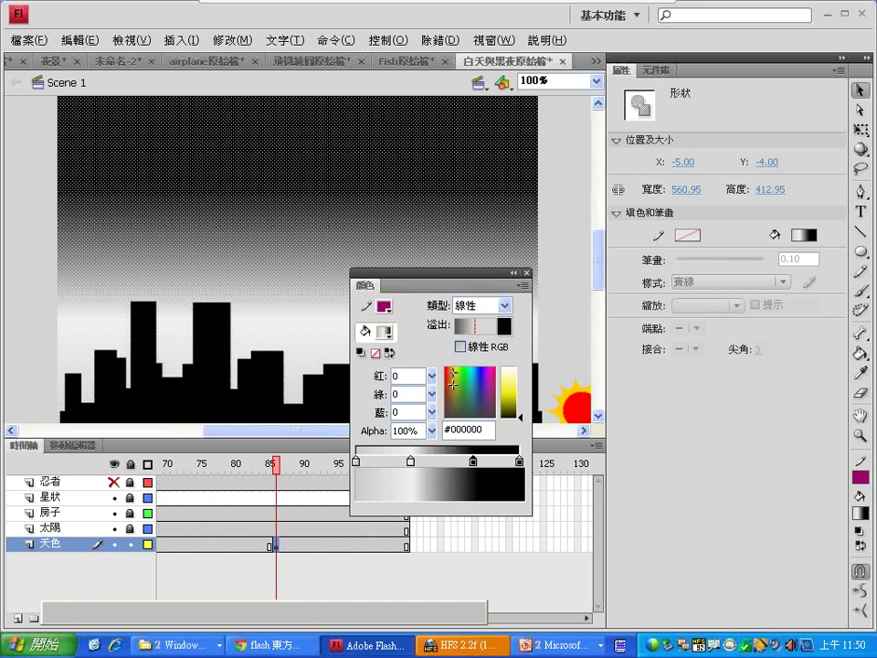
pyautogui.click(520, 412)
pyautogui.moveTo(520, 412); pyautogui.dragTo(520, 397)
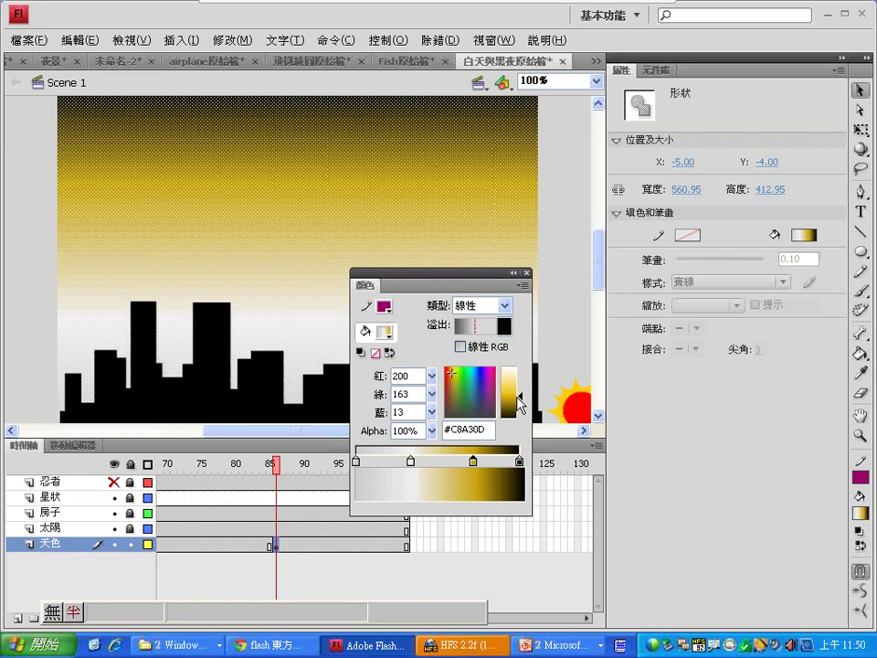
pyautogui.click(515, 461)
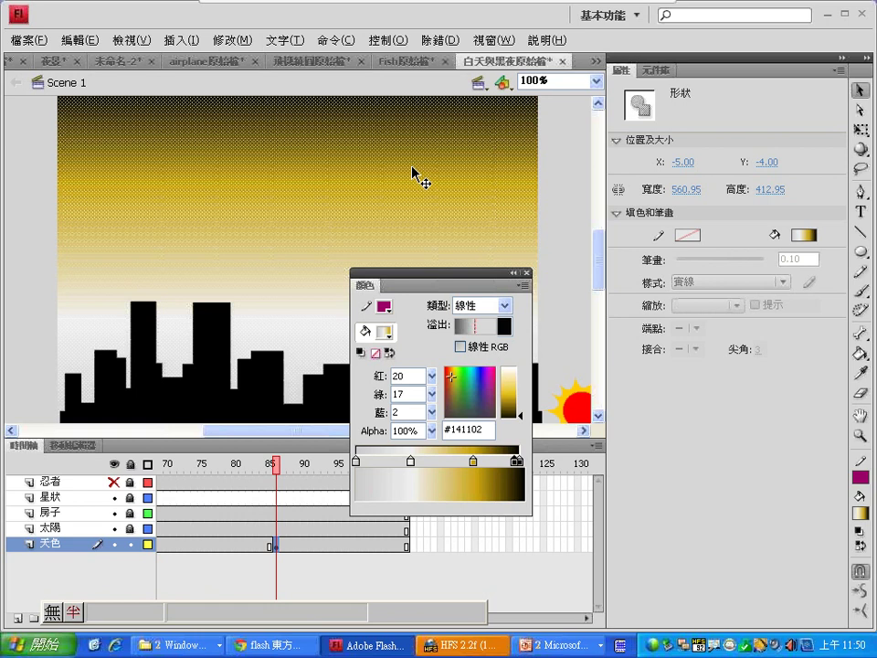
# - Create a shape tween on the 天色 layer across the span leading up to the frame 86 keyframe
pyautogui.moveTo(276, 464); pyautogui.dragTo(225, 489)
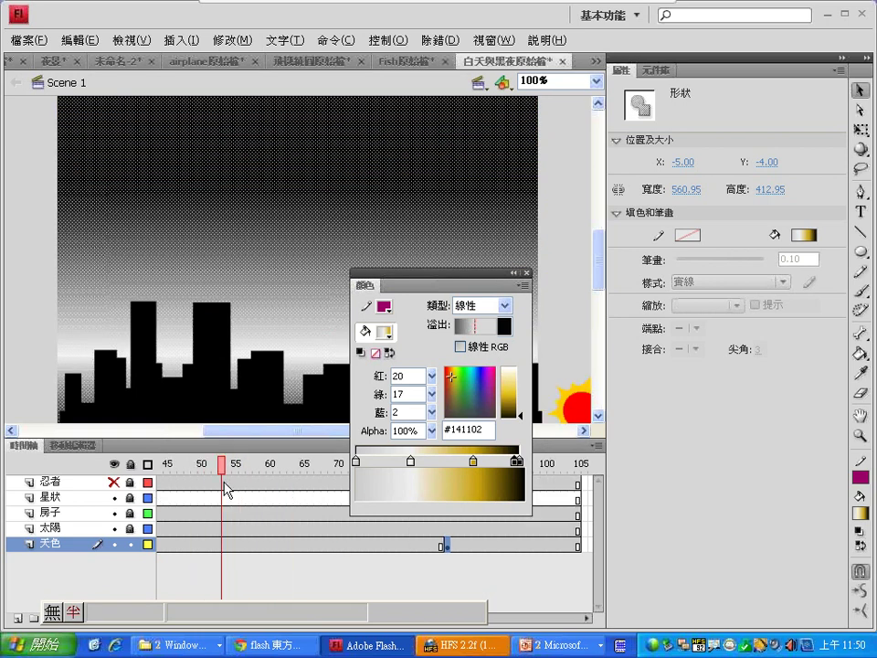
pyautogui.click(226, 546)
pyautogui.rightClick(225, 545)
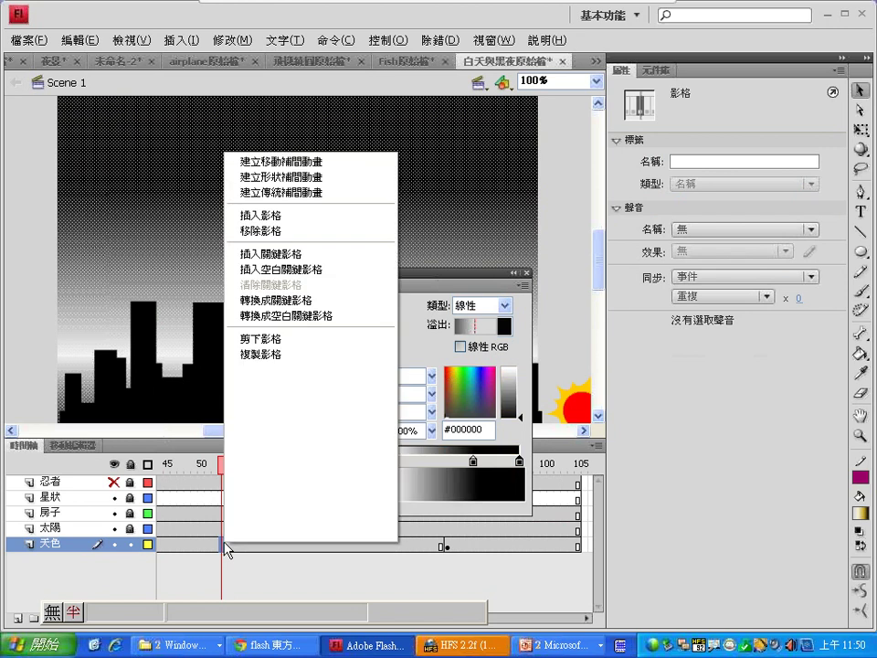
pyautogui.click(304, 179)
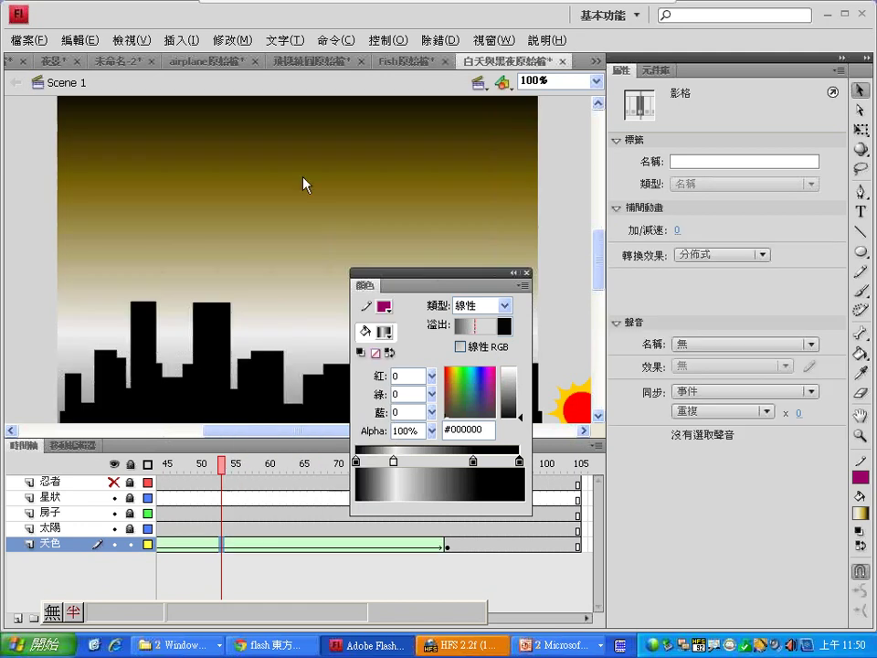
# - Scrub the timeline back to frame 41 to preview the sky's colour change across the tweened span
pyautogui.moveTo(220, 472); pyautogui.dragTo(276, 464)
pyautogui.click(433, 463)
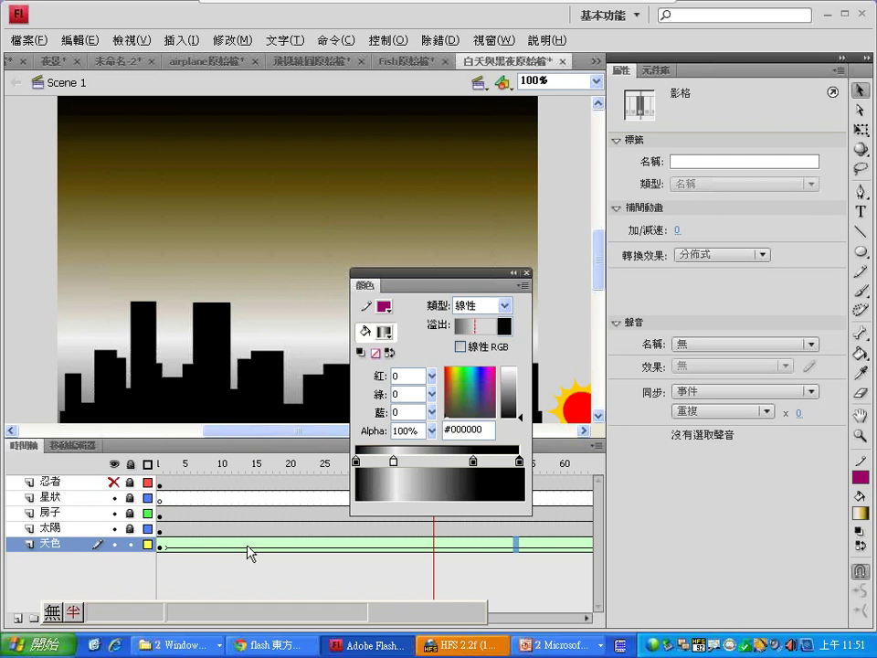
pyautogui.moveTo(381, 596); pyautogui.dragTo(379, 598)
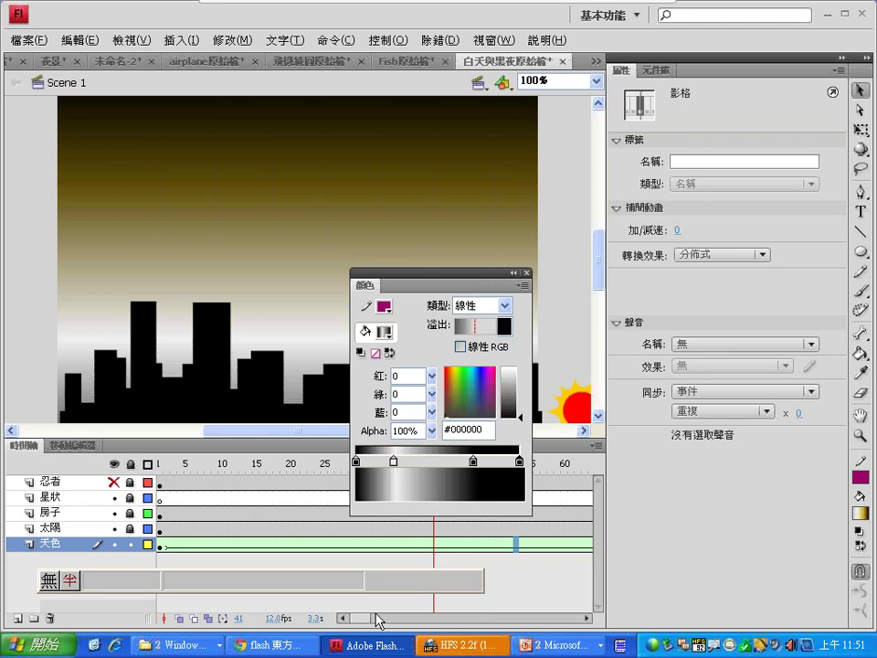
pyautogui.click(382, 625)
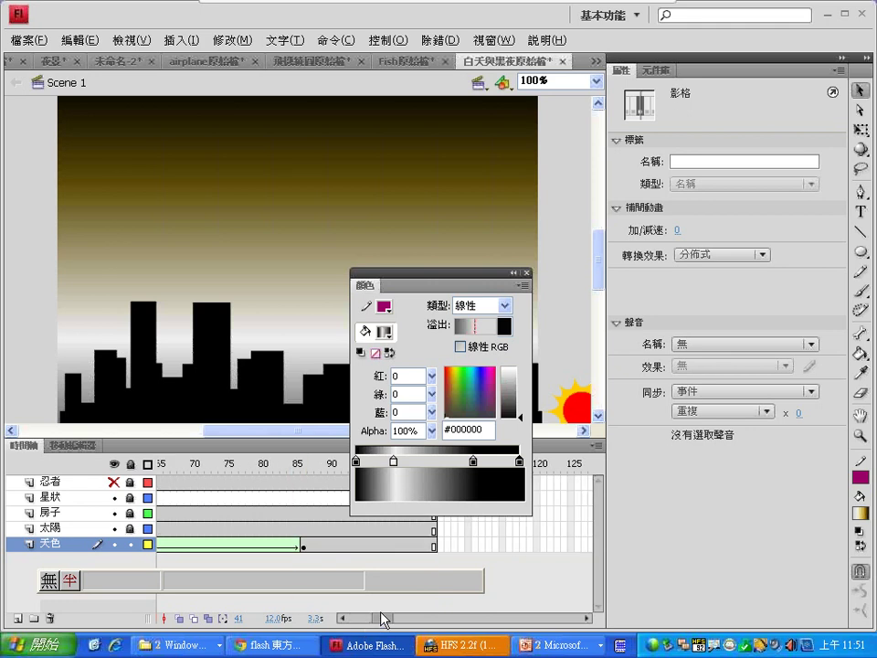
pyautogui.moveTo(381, 612); pyautogui.dragTo(382, 610)
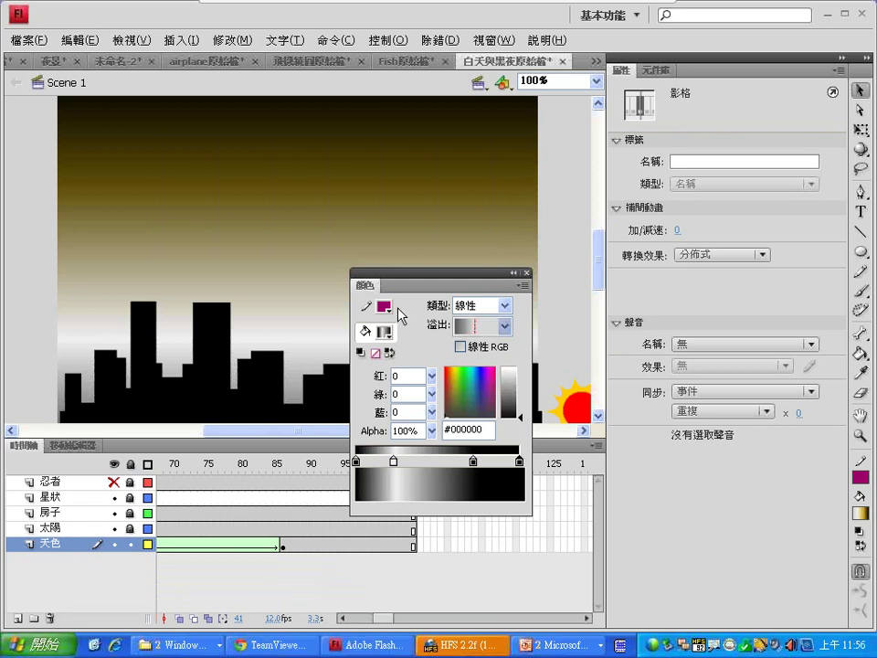
# - Select the 天色 keyframe at frame 86 and save its golden sky gradient as a colour swatch
pyautogui.moveTo(380, 289); pyautogui.dragTo(352, 234)
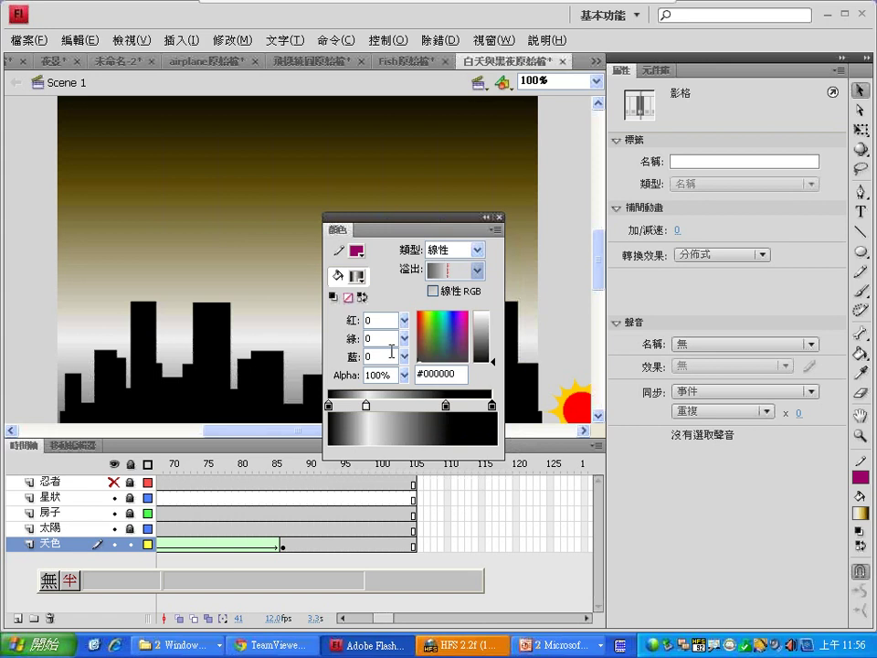
pyautogui.click(285, 546)
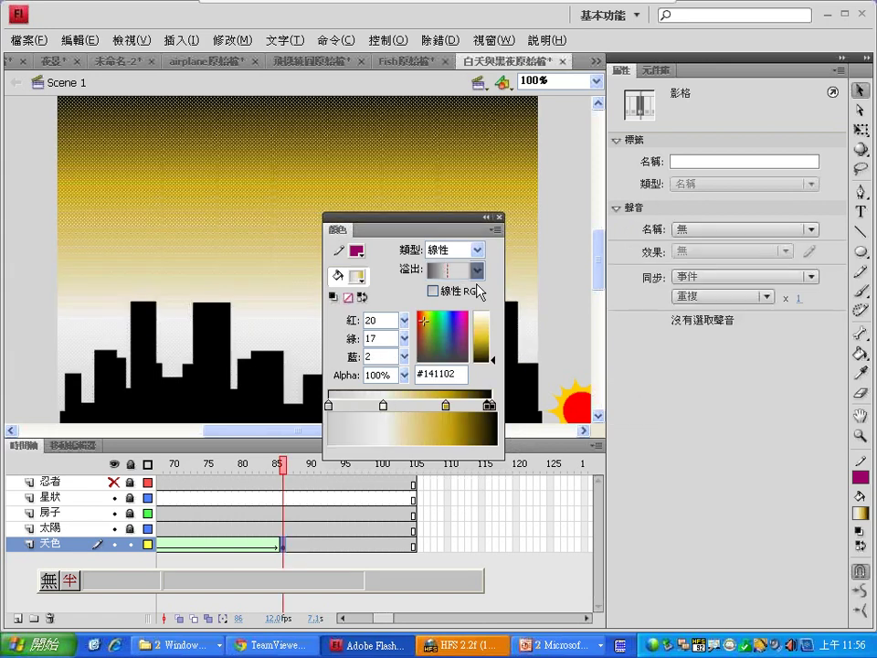
pyautogui.click(496, 230)
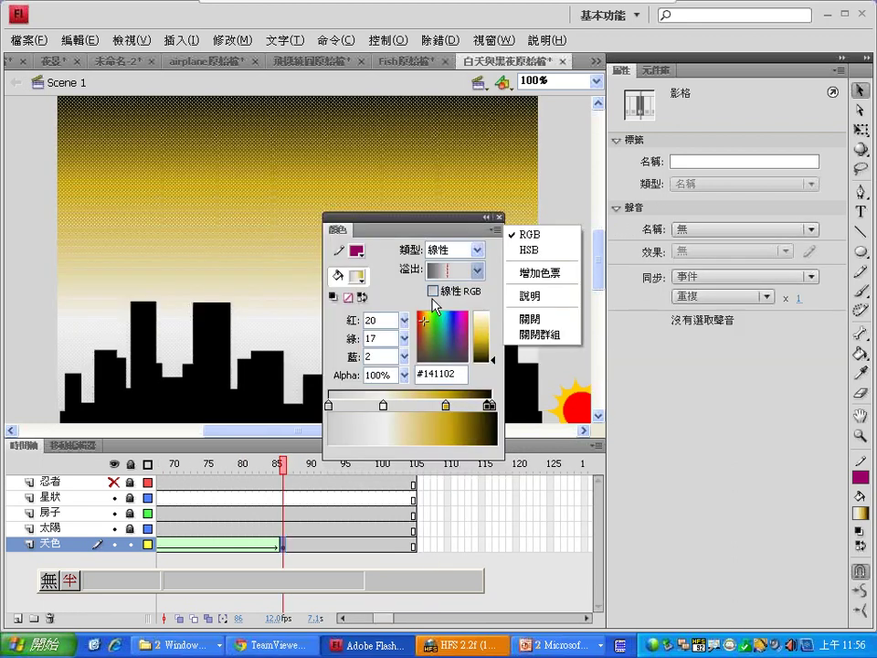
pyautogui.click(356, 276)
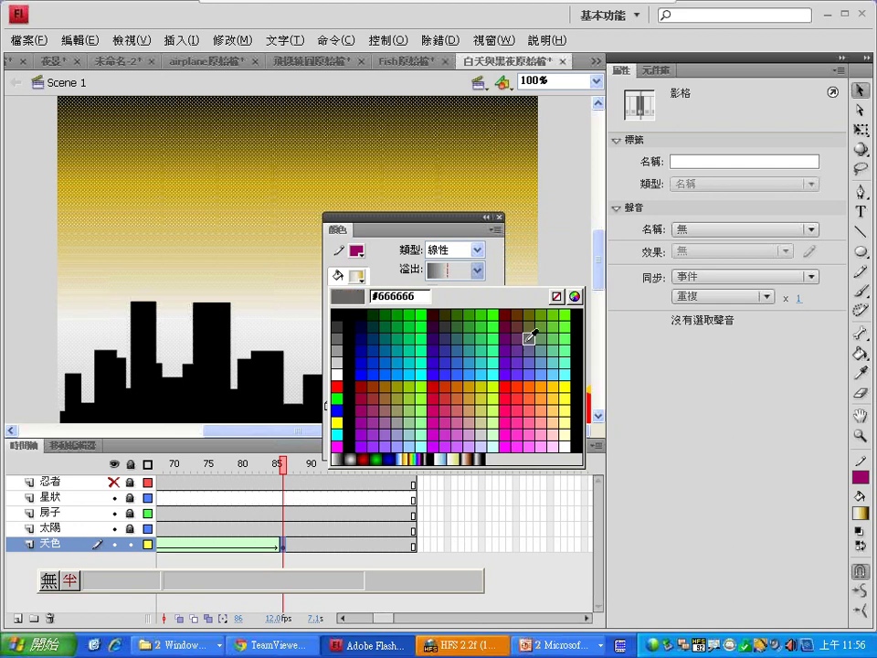
pyautogui.click(508, 252)
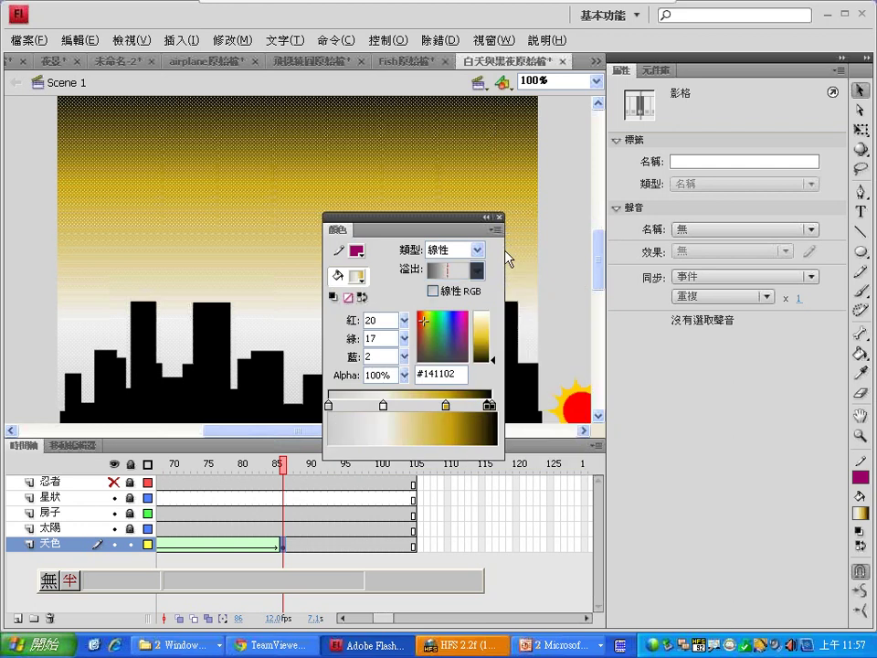
pyautogui.click(496, 230)
pyautogui.click(527, 274)
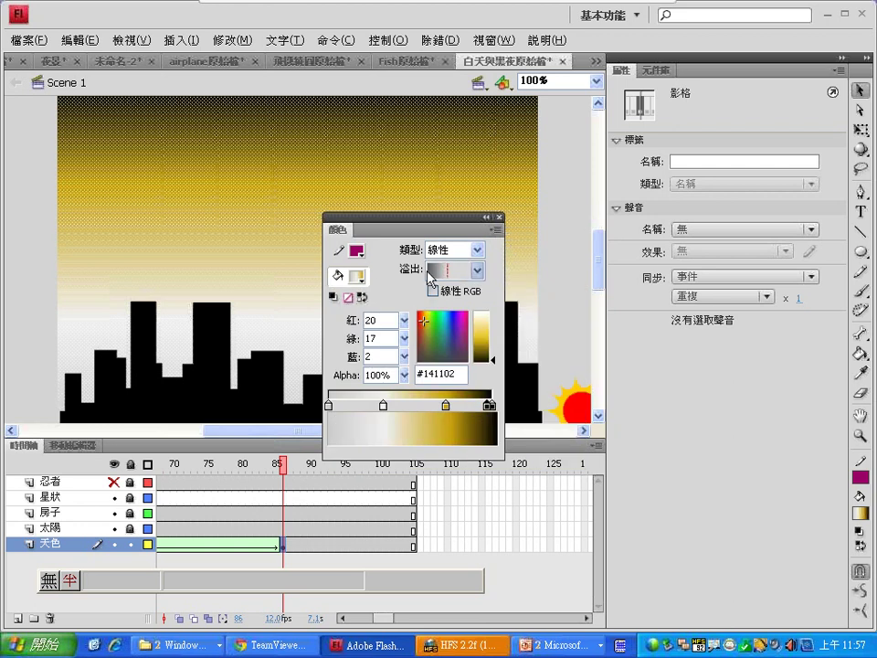
# - Look up the saved golden gradient among the fill swatches and close the colour settings
pyautogui.click(358, 277)
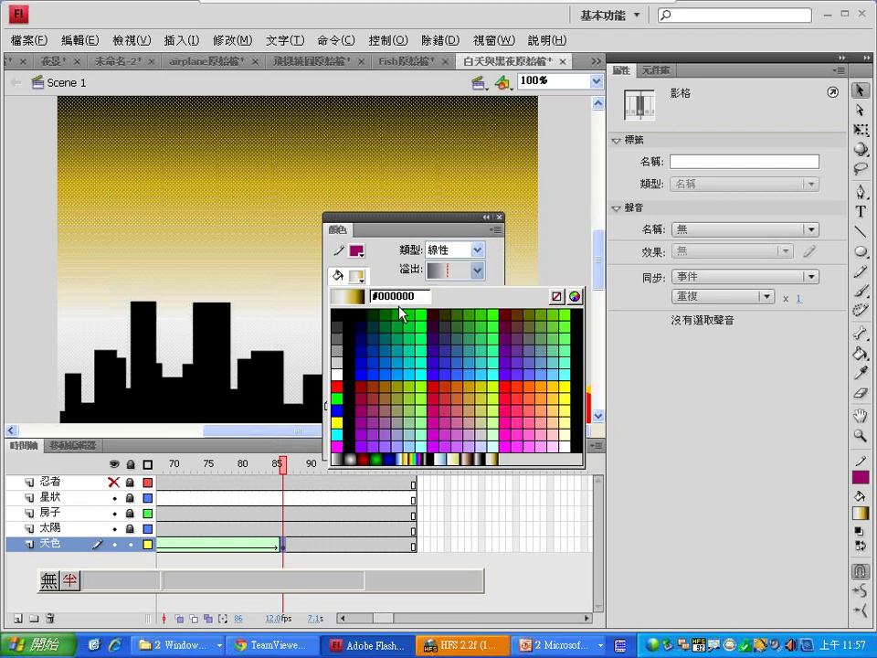
pyautogui.click(495, 456)
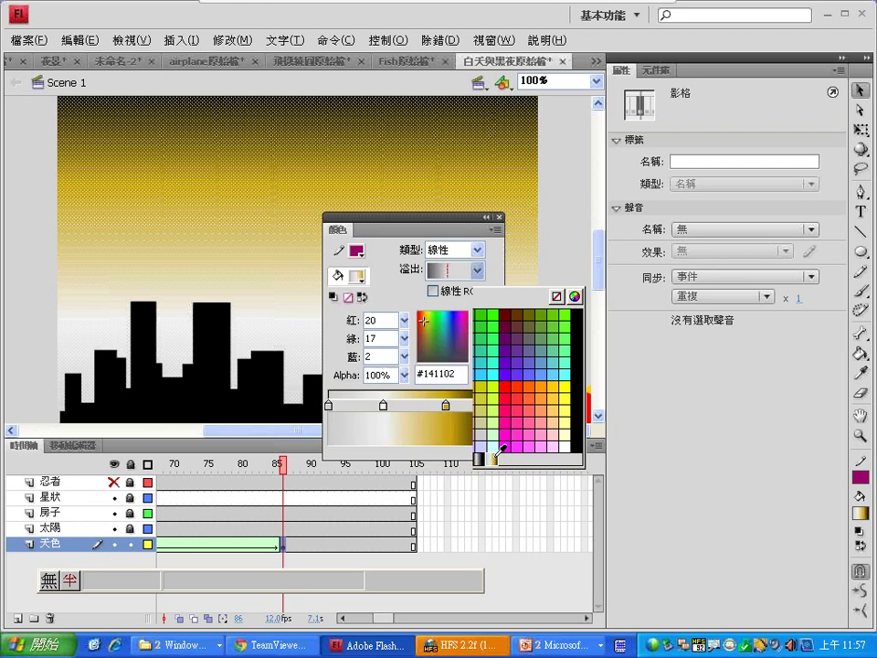
pyautogui.click(500, 218)
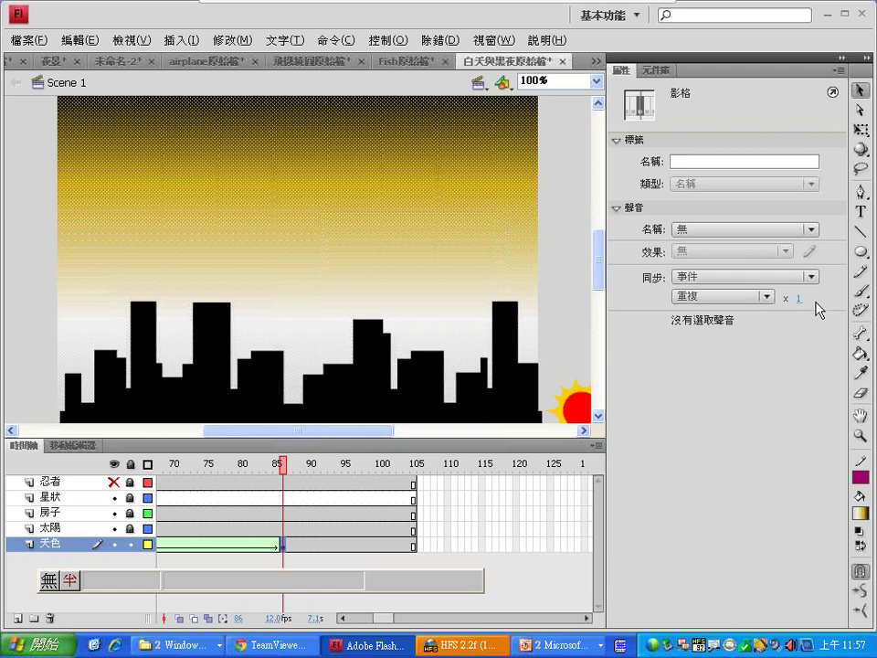
# - Compress the frame 86 sky gradient vertically into a narrower band behind the skyline with the Gradient Transform tool, viewing at 50%
pyautogui.click(862, 132)
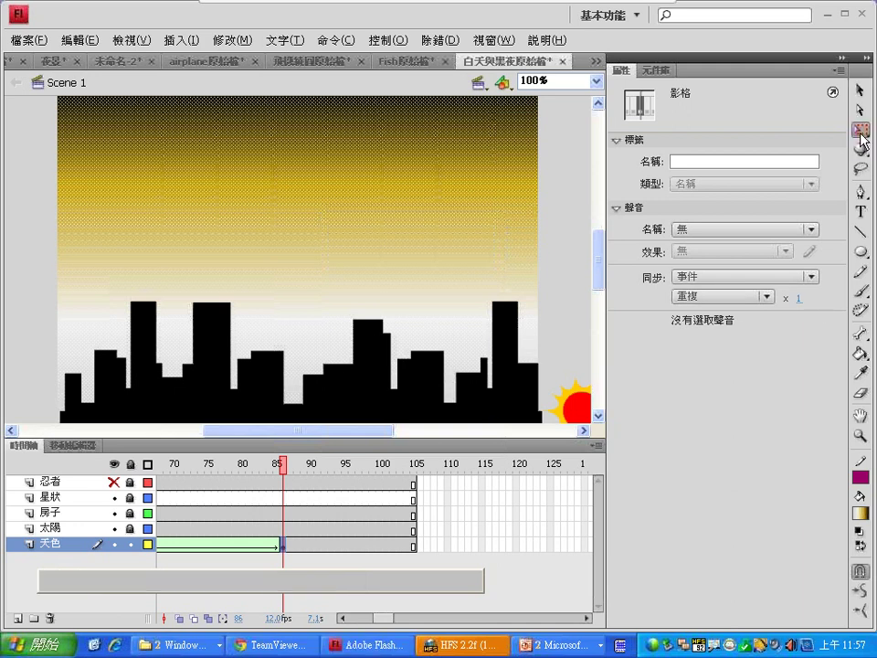
pyautogui.click(861, 134)
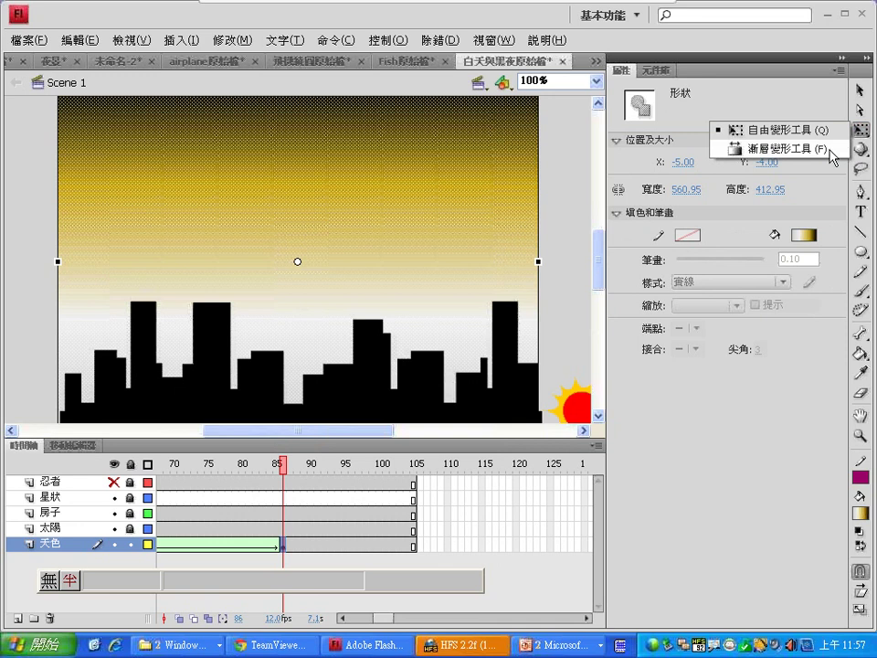
pyautogui.click(831, 149)
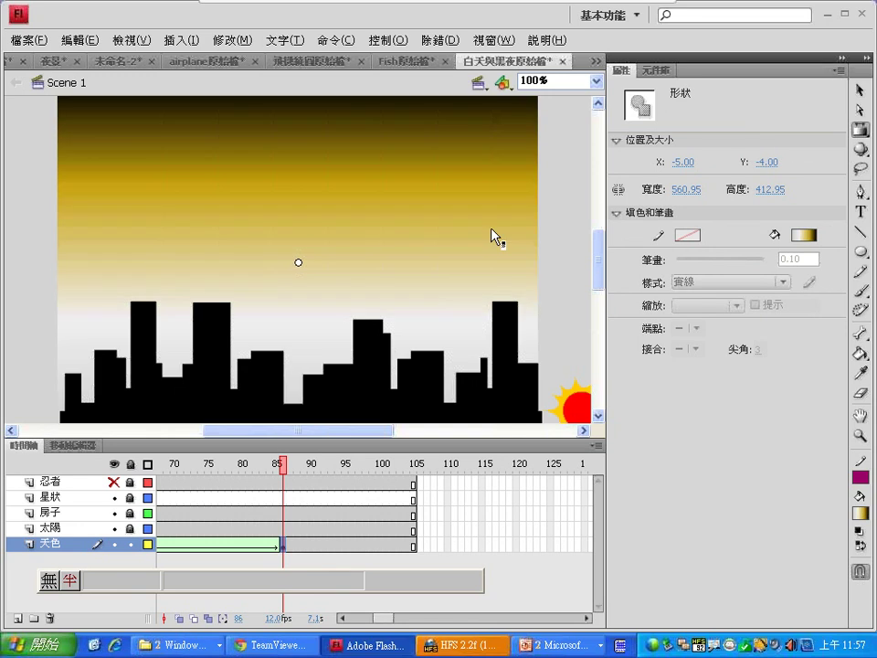
pyautogui.scroll(-3, 387, 288)
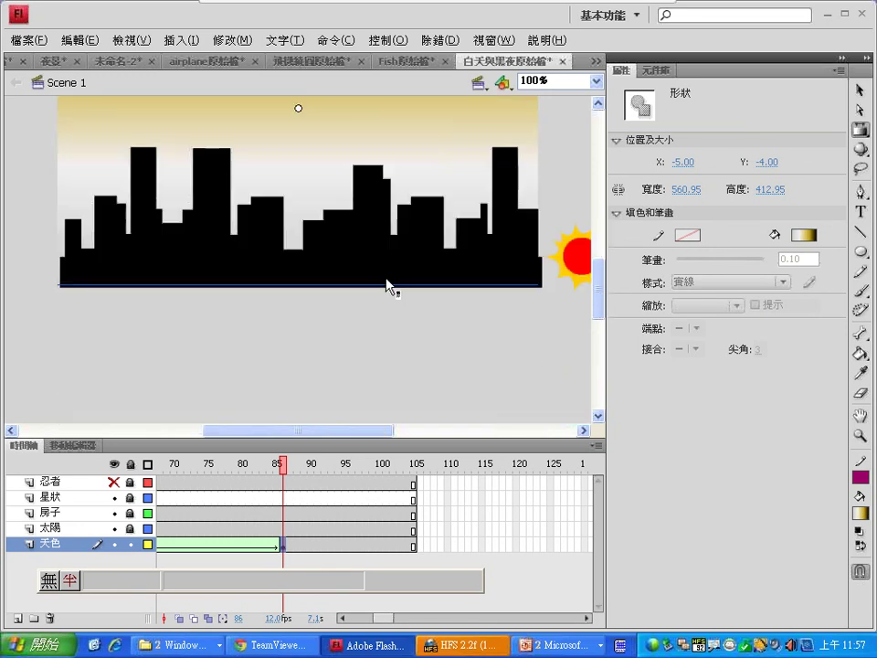
pyautogui.click(594, 81)
pyautogui.click(570, 139)
pyautogui.moveTo(600, 284); pyautogui.dragTo(560, 249)
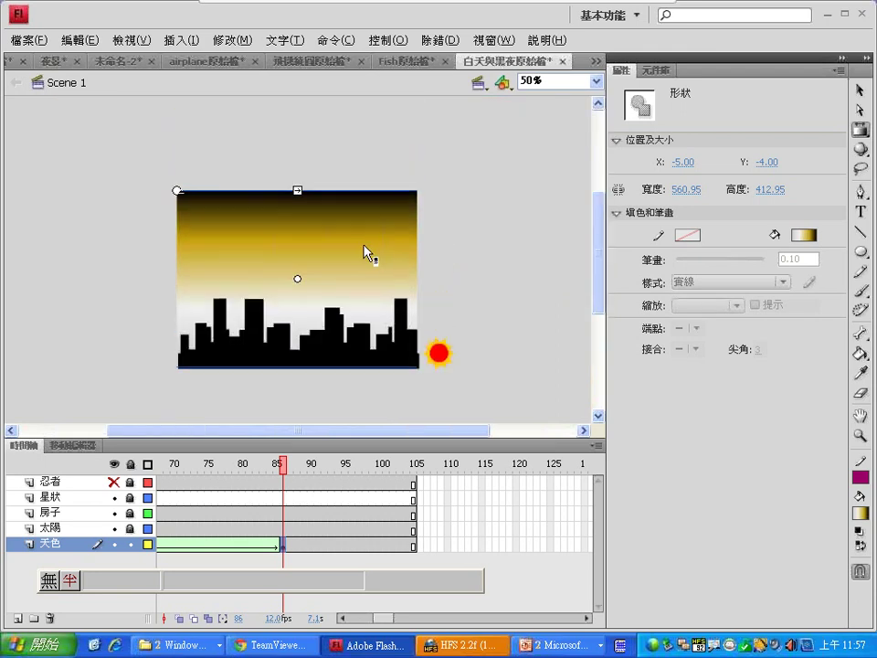
pyautogui.moveTo(184, 159)
pyautogui.mouseDown()
pyautogui.moveTo(134, 310)
pyautogui.moveTo(514, 369)
pyautogui.moveTo(387, 135)
pyautogui.moveTo(173, 150)
pyautogui.moveTo(187, 195)
pyautogui.moveTo(161, 212)
pyautogui.mouseUp()
pyautogui.moveTo(302, 164)
pyautogui.mouseDown()
pyautogui.moveTo(304, 206)
pyautogui.moveTo(316, 164)
pyautogui.moveTo(298, 192)
pyautogui.moveTo(299, 235)
pyautogui.mouseUp()
pyautogui.press('Escape')
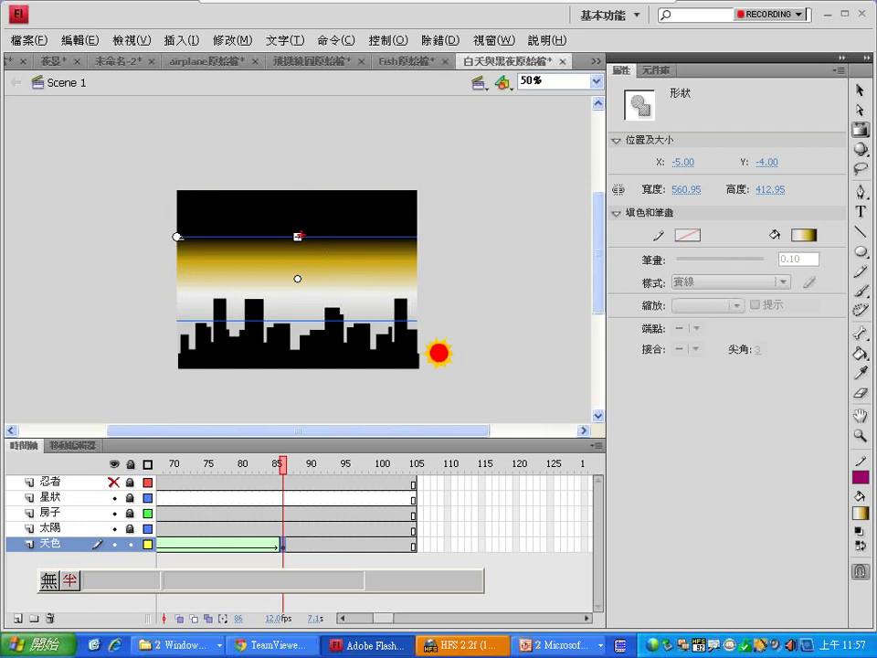
pyautogui.moveTo(319, 236)
pyautogui.mouseDown()
pyautogui.moveTo(320, 343)
pyautogui.moveTo(314, 325)
pyautogui.mouseUp()
pyautogui.moveTo(320, 240)
pyautogui.mouseDown()
pyautogui.moveTo(329, 234)
pyautogui.moveTo(309, 234)
pyautogui.mouseUp()
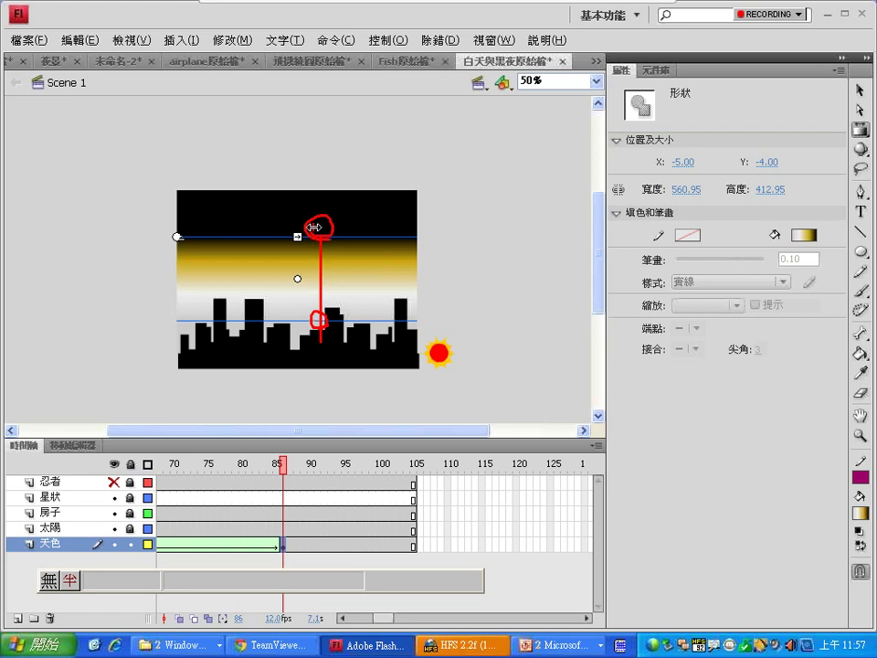
pyautogui.press('Escape')
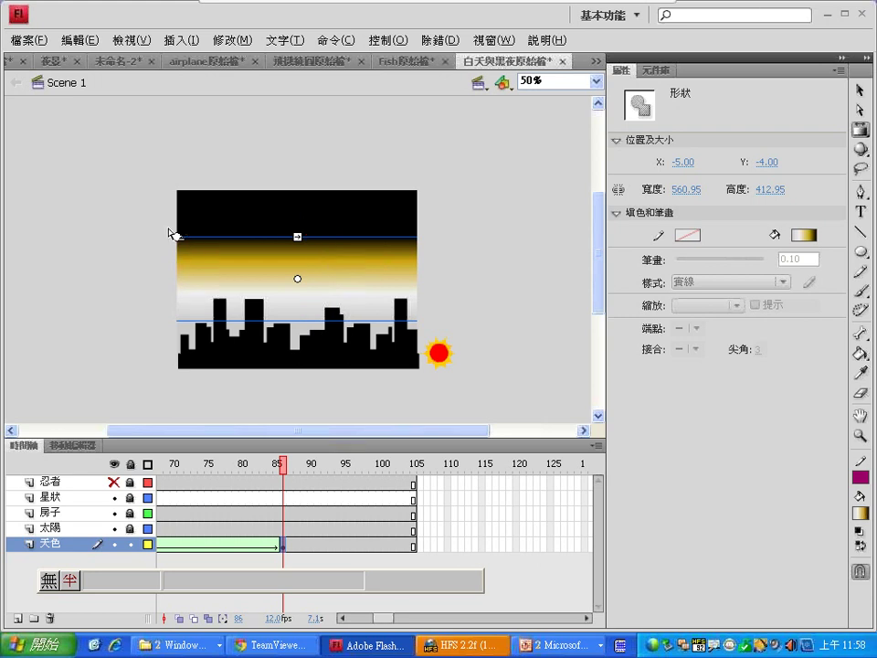
# - Rotate the frame 86 sky gradient counterclockwise so its colour bands rise diagonally towards the sun's side
pyautogui.moveTo(173, 235); pyautogui.dragTo(159, 307)
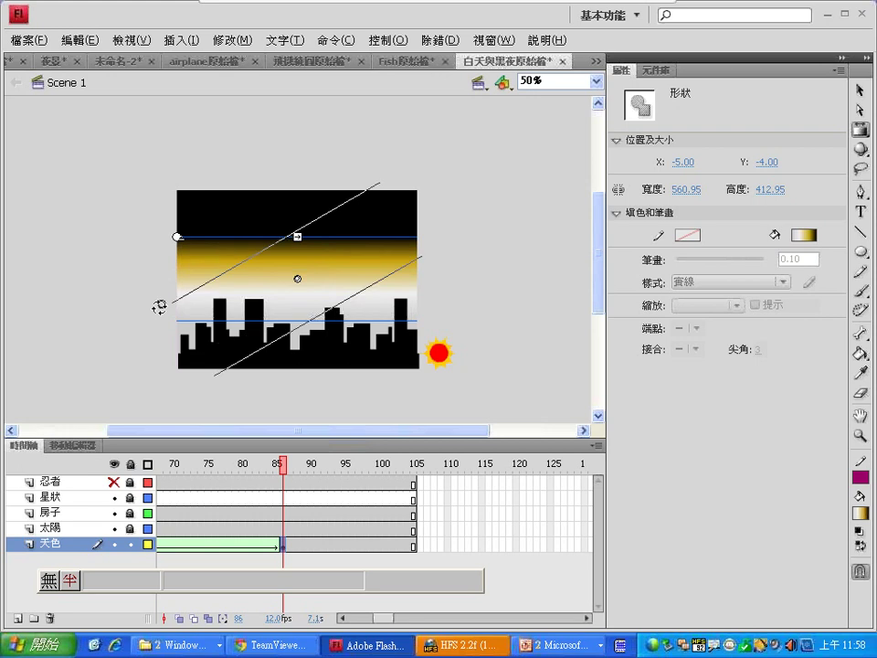
pyautogui.moveTo(159, 307); pyautogui.dragTo(157, 313)
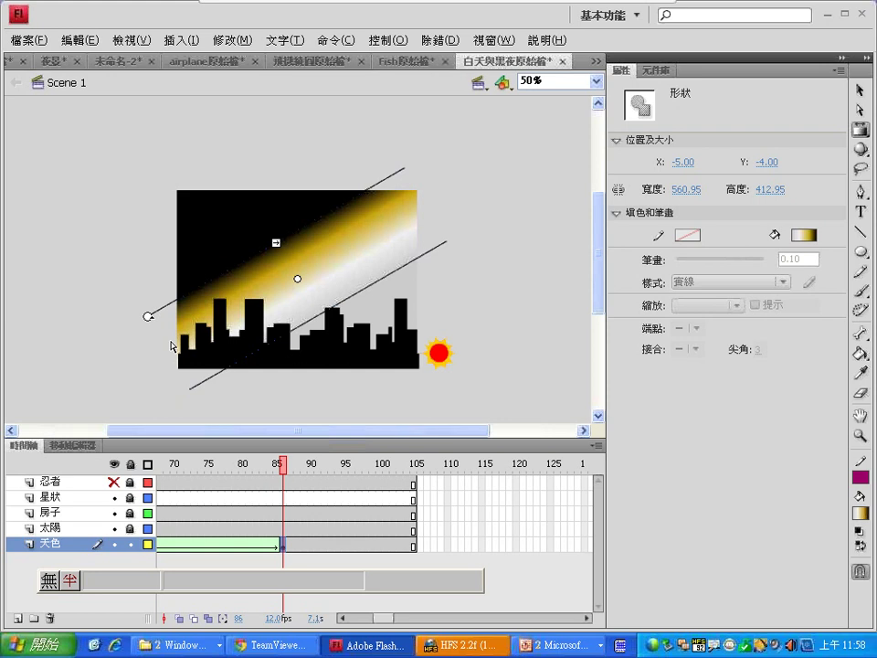
# - Scrub the timeline to frame 42 to preview the sky's tilting gradient and show the available transform tools
pyautogui.moveTo(282, 468); pyautogui.dragTo(443, 442)
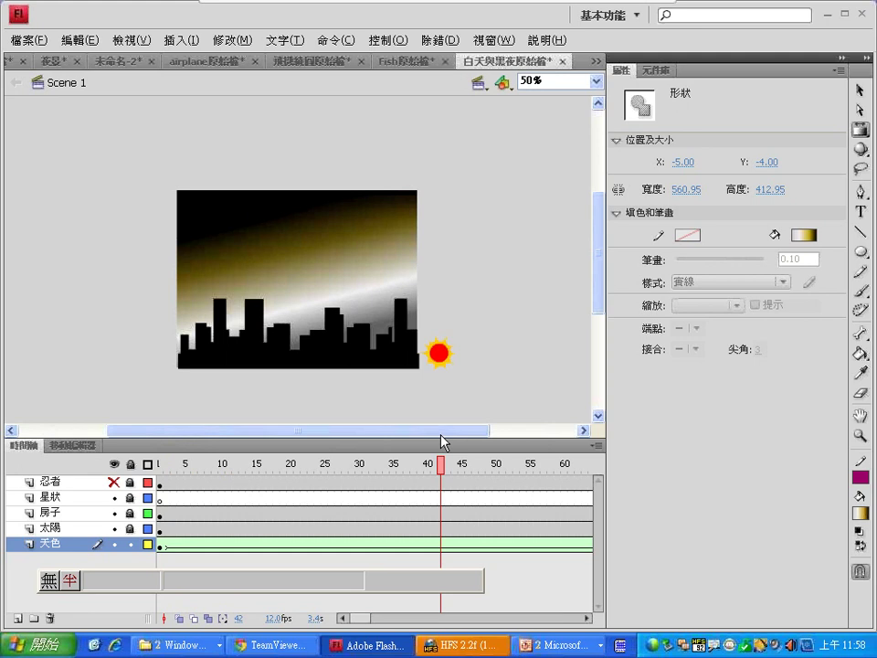
pyautogui.click(440, 443)
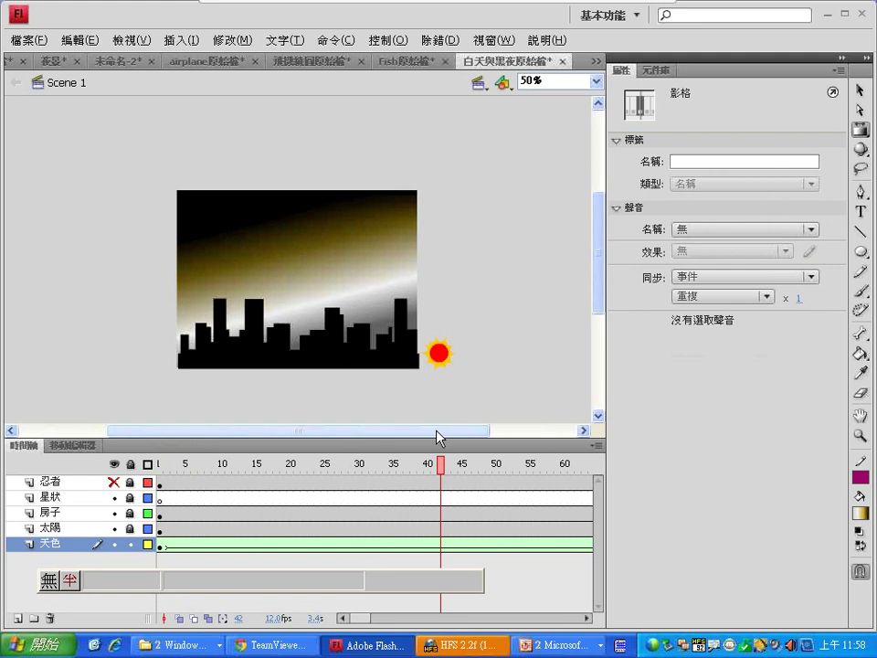
pyautogui.click(860, 130)
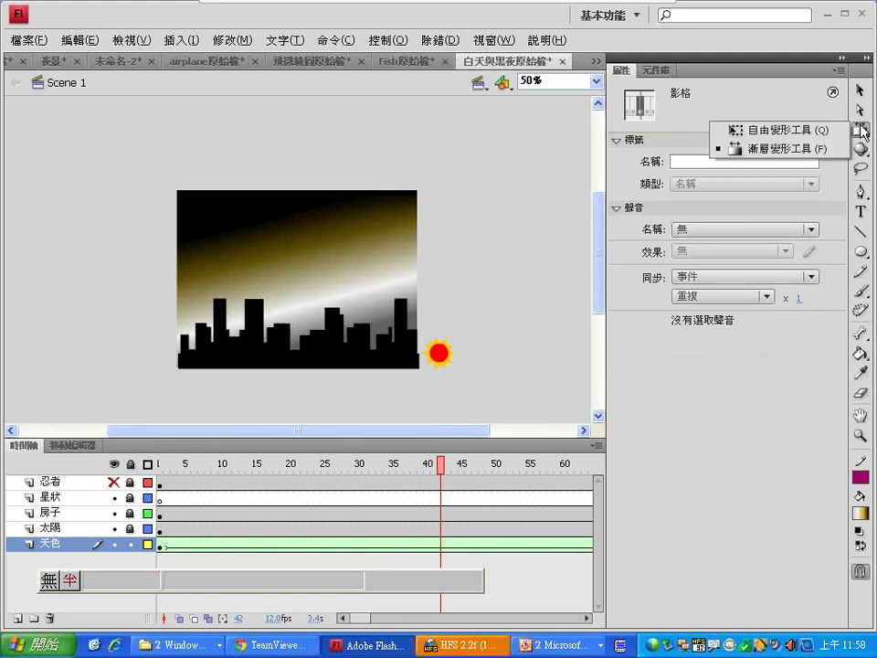